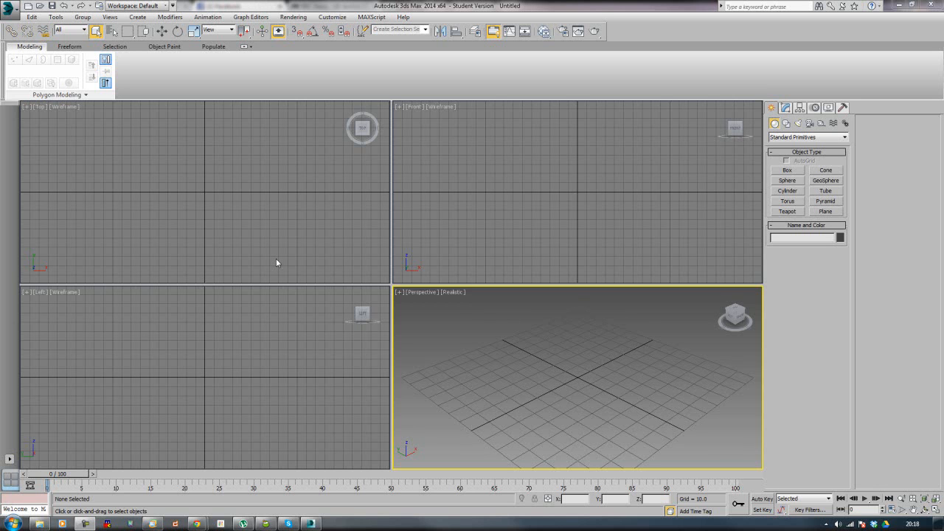
pyautogui.click(277, 262)
pyautogui.click(325, 379)
pyautogui.click(485, 334)
pyautogui.click(487, 218)
pyautogui.click(512, 340)
pyautogui.click(275, 340)
pyautogui.click(306, 188)
pyautogui.click(413, 187)
pyautogui.click(433, 371)
pyautogui.click(317, 309)
pyautogui.click(297, 265)
pyautogui.click(447, 227)
pyautogui.click(441, 335)
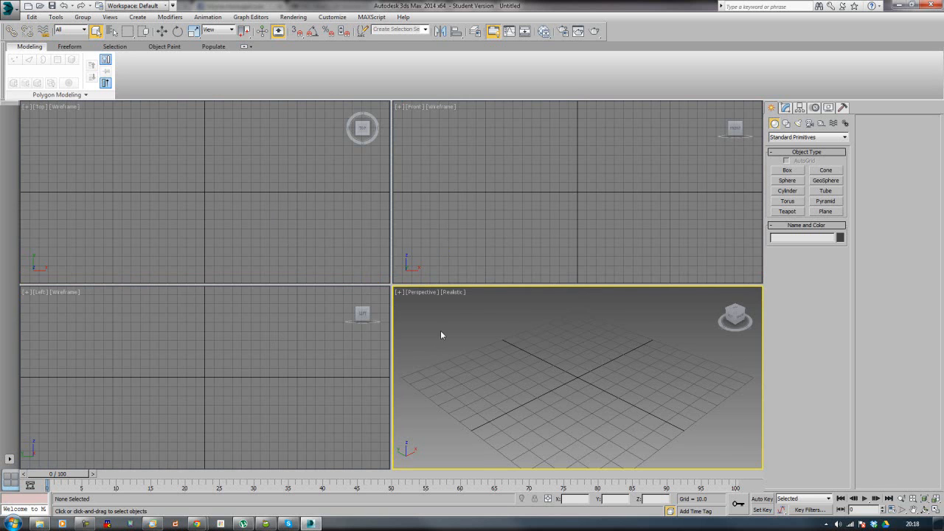
pyautogui.click(322, 348)
pyautogui.click(299, 254)
pyautogui.click(435, 251)
pyautogui.click(477, 325)
pyautogui.click(332, 245)
pyautogui.click(331, 327)
pyautogui.click(468, 344)
pyautogui.click(475, 281)
pyautogui.click(479, 331)
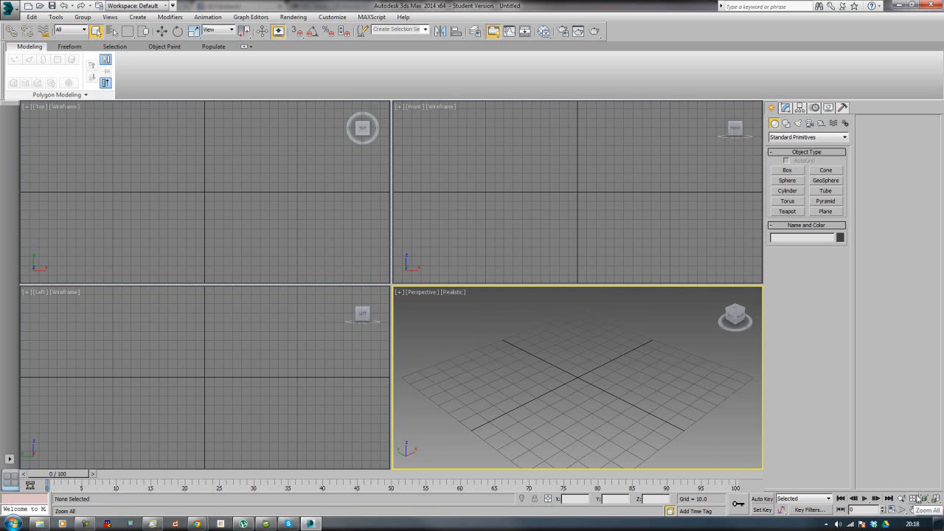
# Step: Create a PF Source particle emitter about 33 by 21 units near the grid origin and maximize the Perspective viewport
pyautogui.click(817, 138)
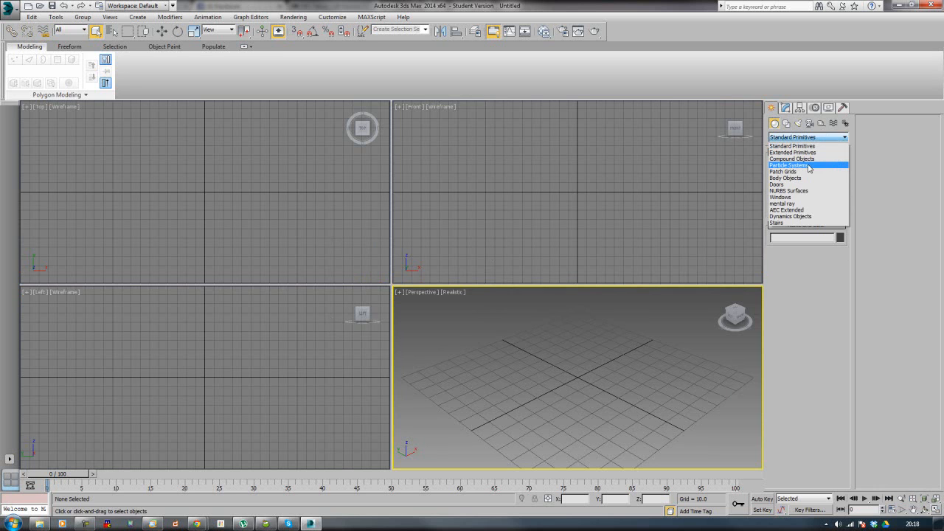
pyautogui.click(808, 169)
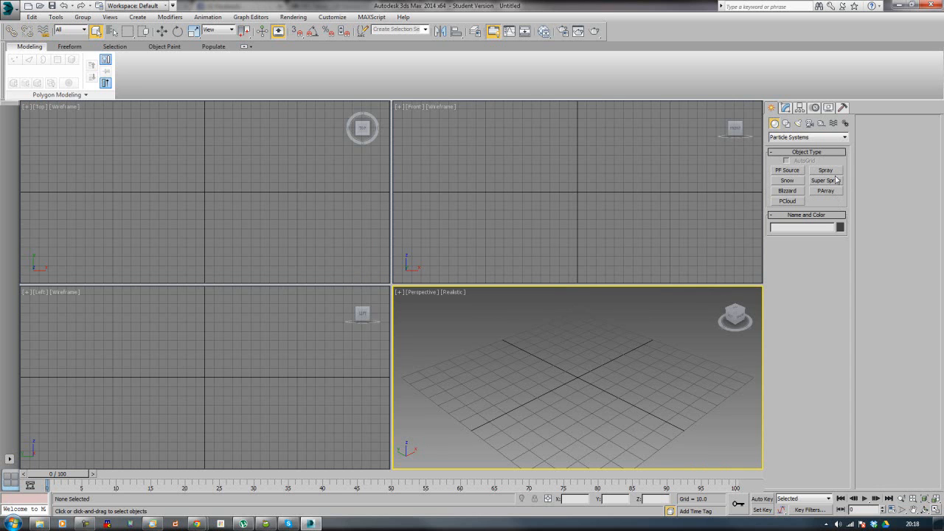
pyautogui.click(795, 172)
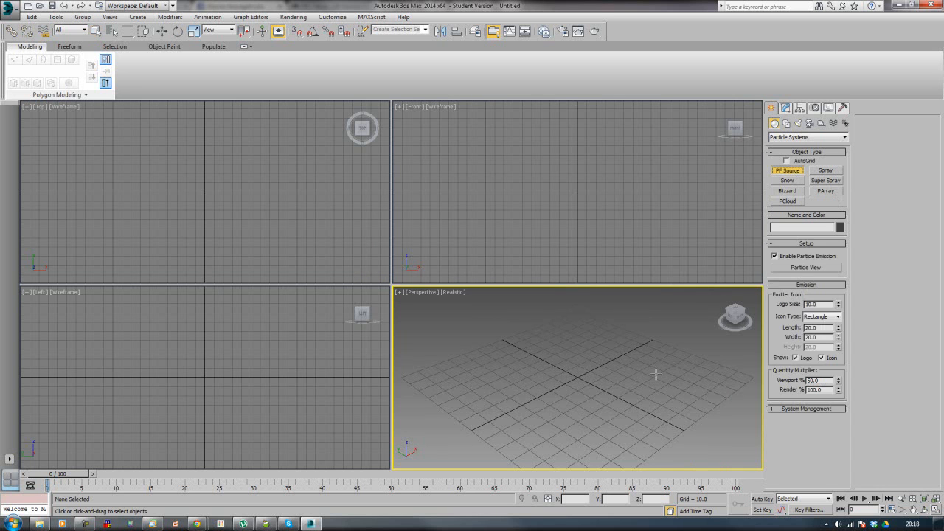
pyautogui.moveTo(576, 365); pyautogui.dragTo(593, 400)
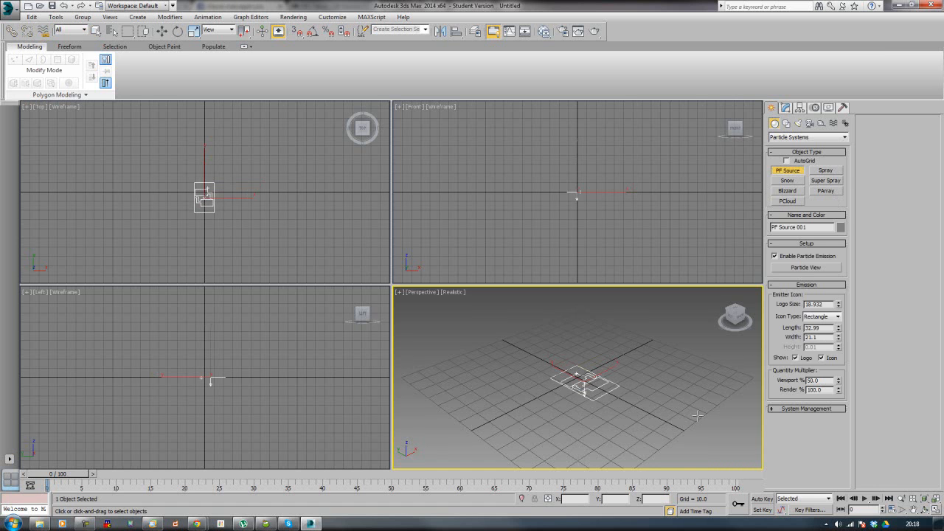
pyautogui.click(935, 510)
# Step: Turn on angle snap and rotate the particle emitter 180 degrees about its Y axis so it emits upward
pyautogui.press('a')
pyautogui.moveTo(340, 233); pyautogui.dragTo(342, 219, button='middle')
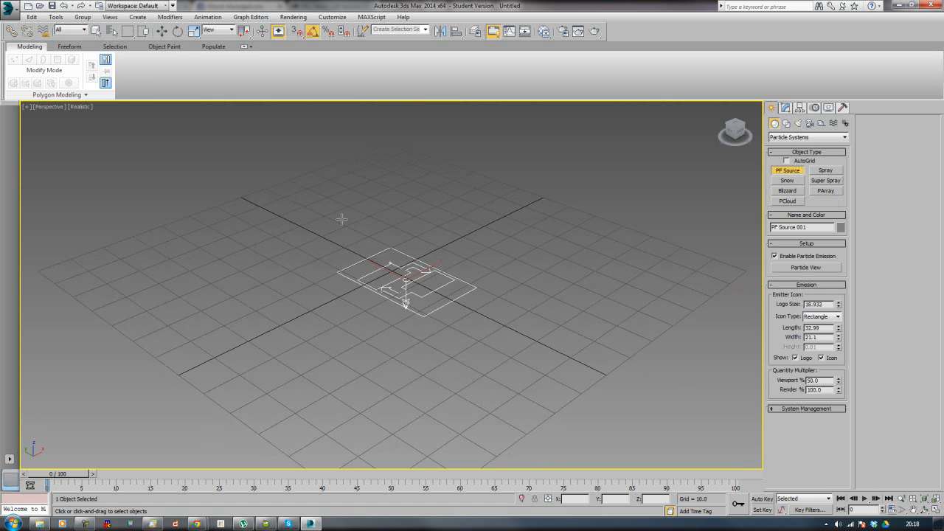
pyautogui.press('e')
pyautogui.moveTo(392, 260); pyautogui.dragTo(366, 352)
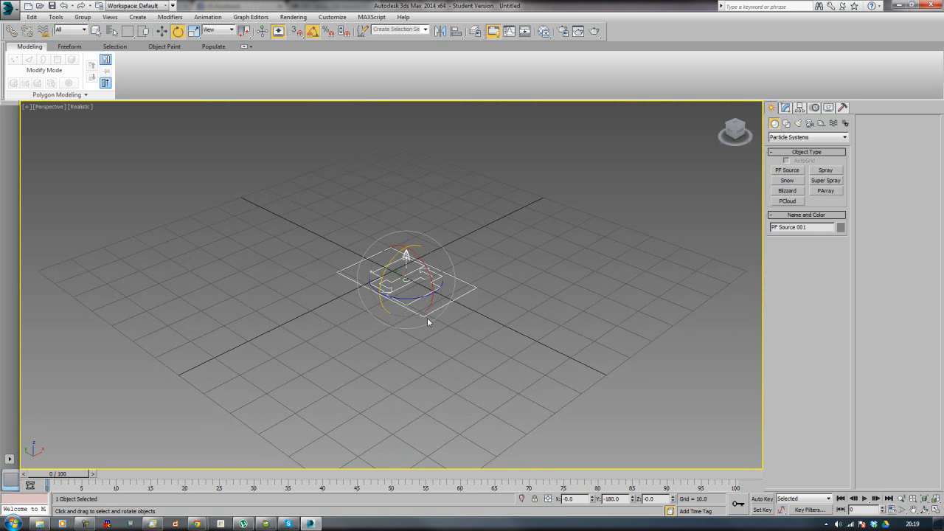
# Step: Play the particle animation and render a test image of the emitted particles at frame 24
pyautogui.press('/')
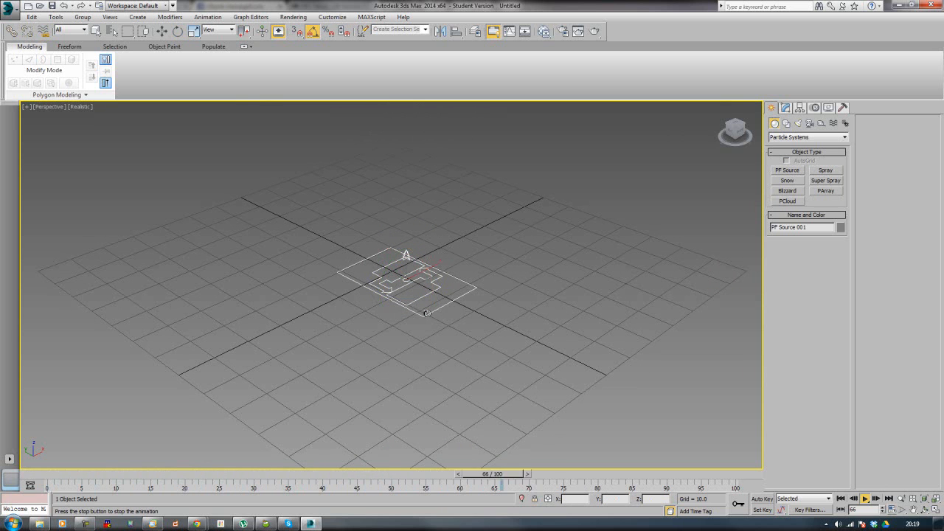
pyautogui.press('/')
pyautogui.moveTo(509, 265); pyautogui.dragTo(307, 381, button='middle')
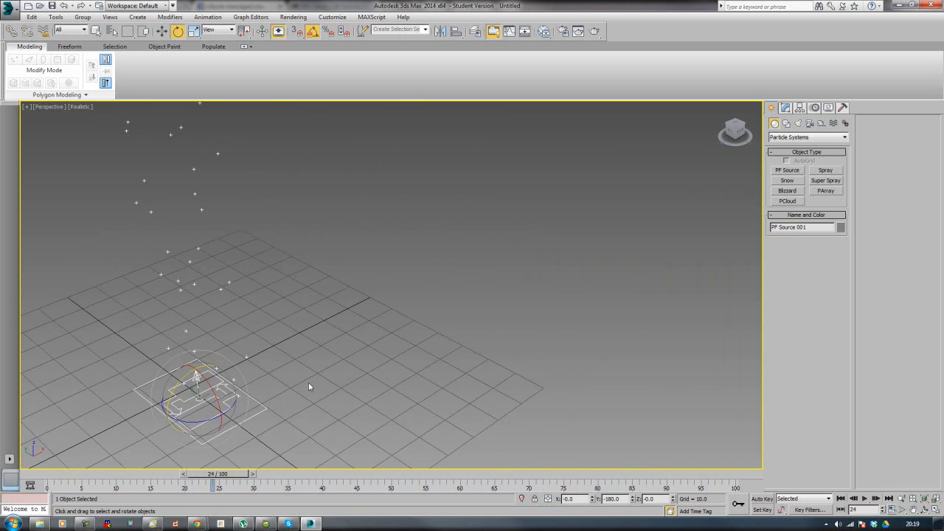
pyautogui.hotkey('shift', 'q')
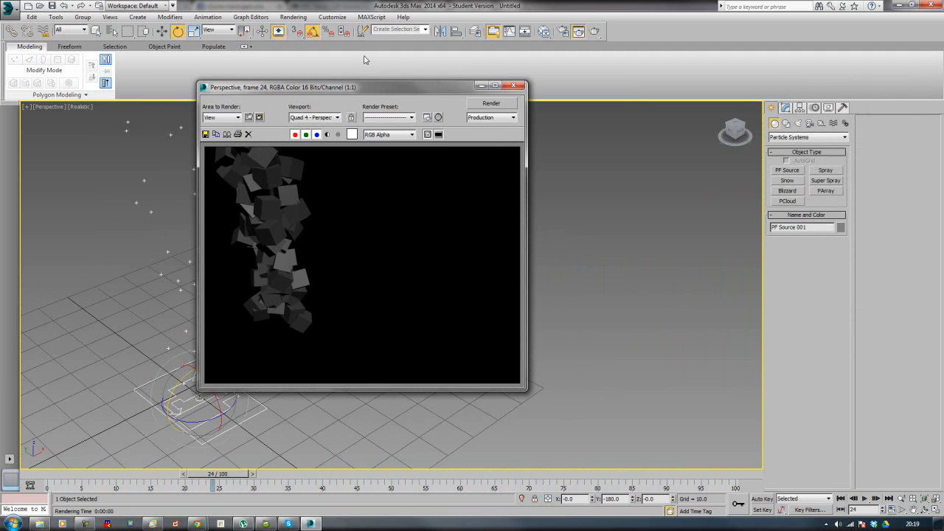
pyautogui.click(519, 84)
# Step: Create a standard box about 120.5 long, 65.2 wide and 23.8 high beside the particle emitter
pyautogui.moveTo(324, 265); pyautogui.dragTo(278, 277, button='middle')
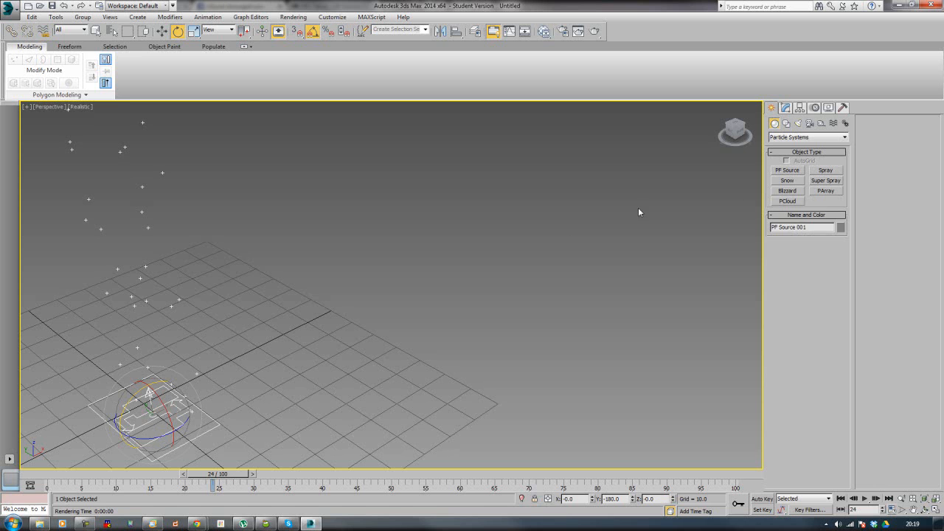
pyautogui.moveTo(476, 255); pyautogui.dragTo(517, 214, button='middle')
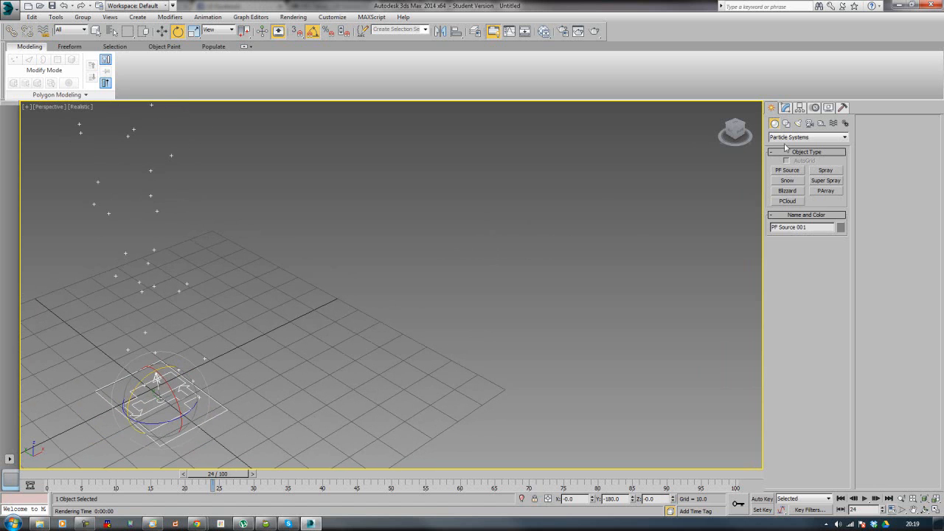
pyautogui.click(781, 137)
pyautogui.click(797, 145)
pyautogui.click(781, 172)
pyautogui.moveTo(354, 206); pyautogui.dragTo(398, 201, button='middle')
pyautogui.moveTo(302, 223); pyautogui.dragTo(415, 445)
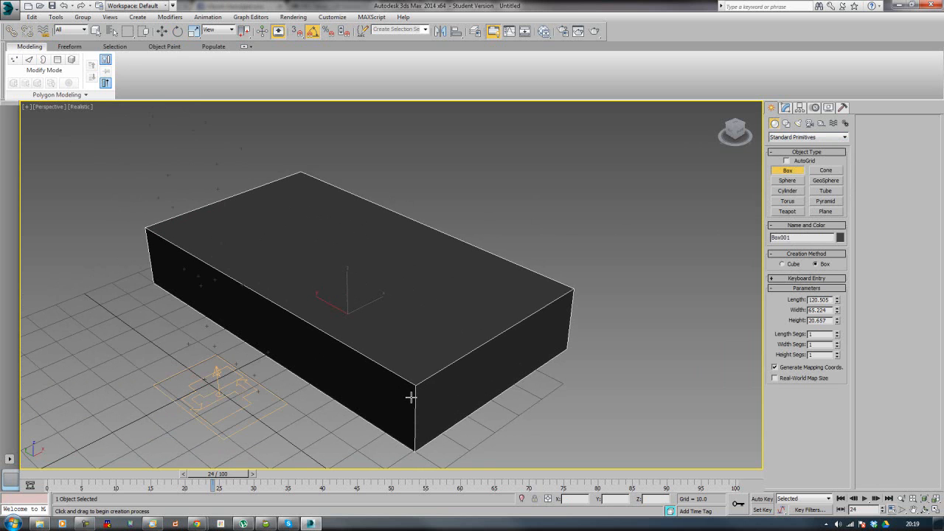
pyautogui.click(413, 386)
pyautogui.moveTo(474, 312); pyautogui.dragTo(503, 263, button='middle')
pyautogui.scroll(-3, 503, 263)
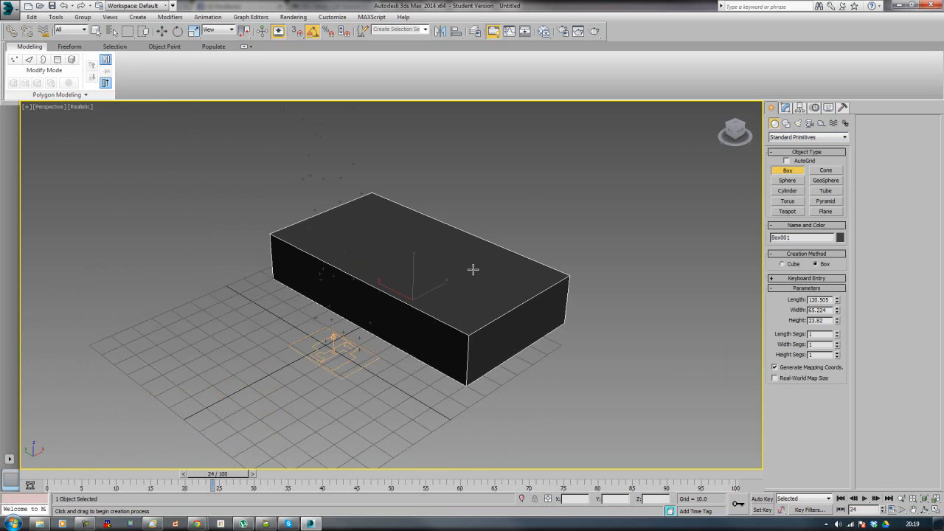
# Step: Convert the box to an Editable Poly and rename it Stairs
pyautogui.press('e')
pyautogui.rightClick(461, 330)
pyautogui.moveTo(470, 421)
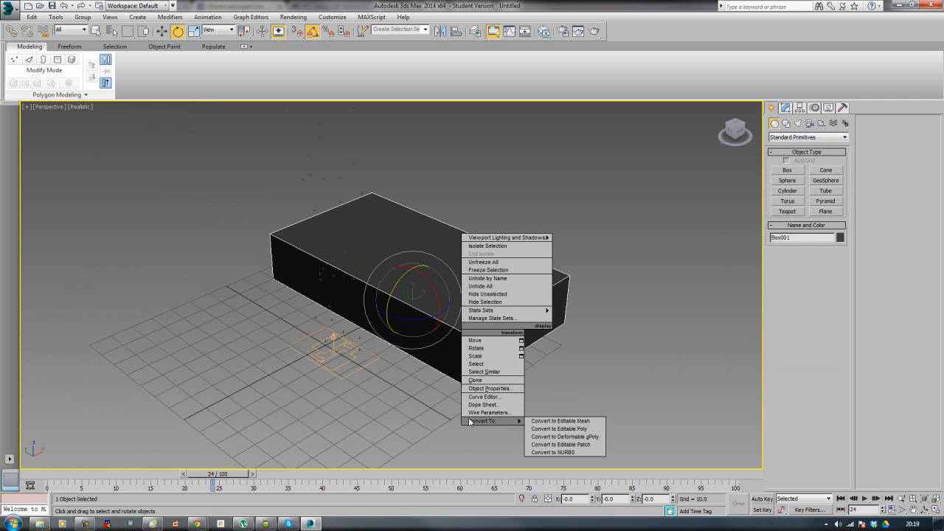
pyautogui.click(546, 429)
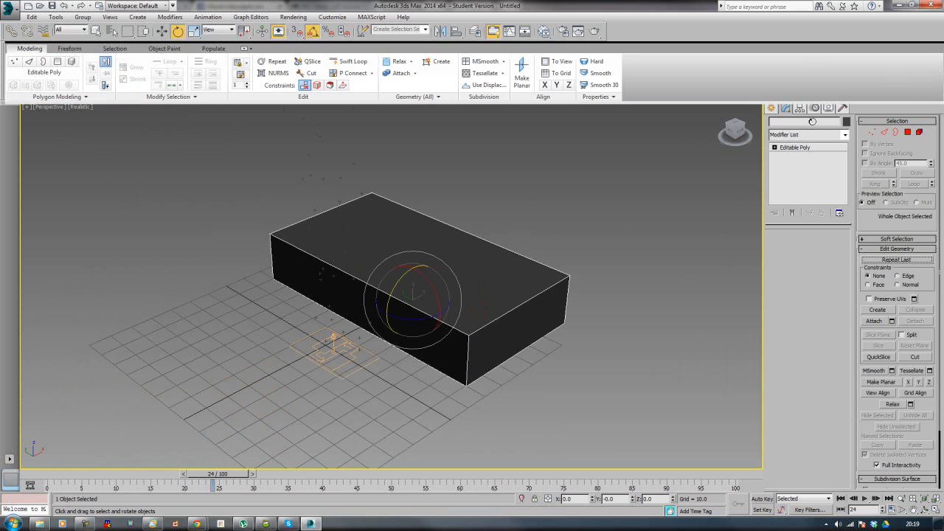
pyautogui.doubleClick(814, 122)
pyautogui.write('Stairs')
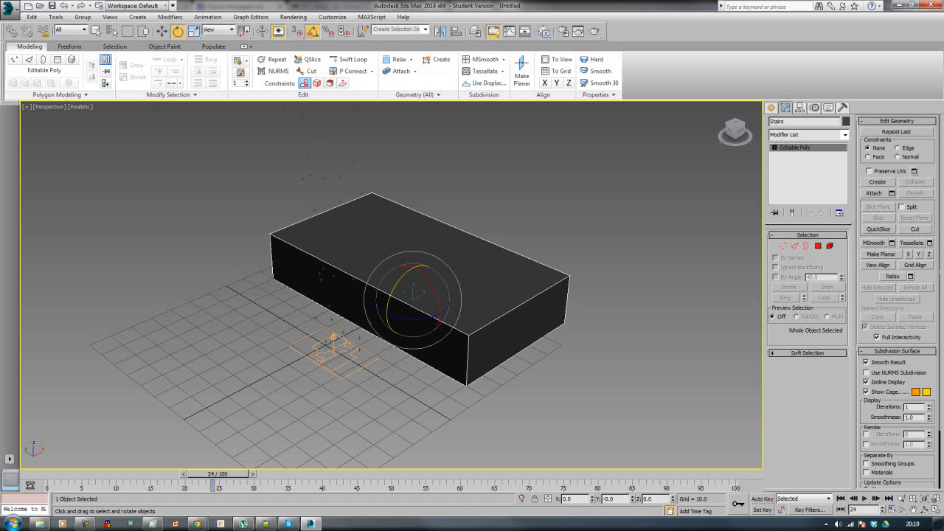
# Step: Insert two edge loops across the Stairs box with Swift Loop, dividing its length into roughly equal thirds
pyautogui.click(348, 59)
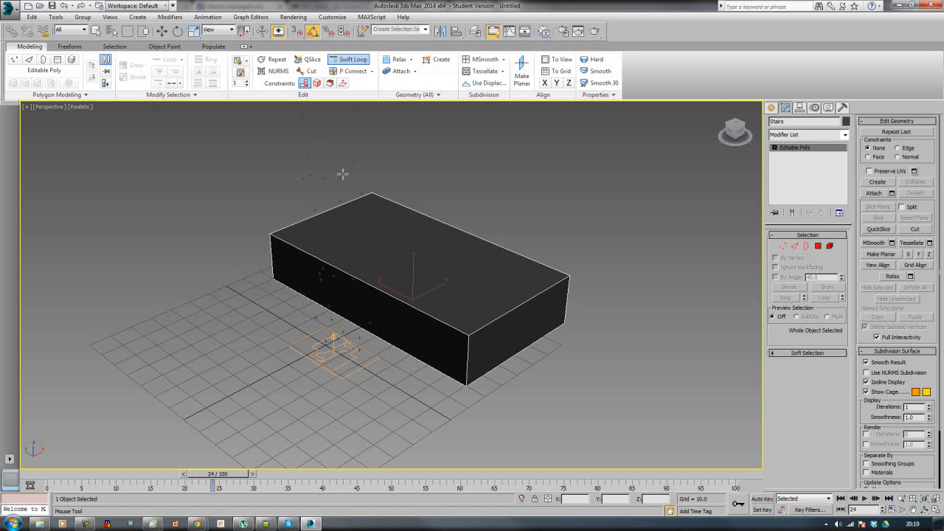
pyautogui.click(336, 264)
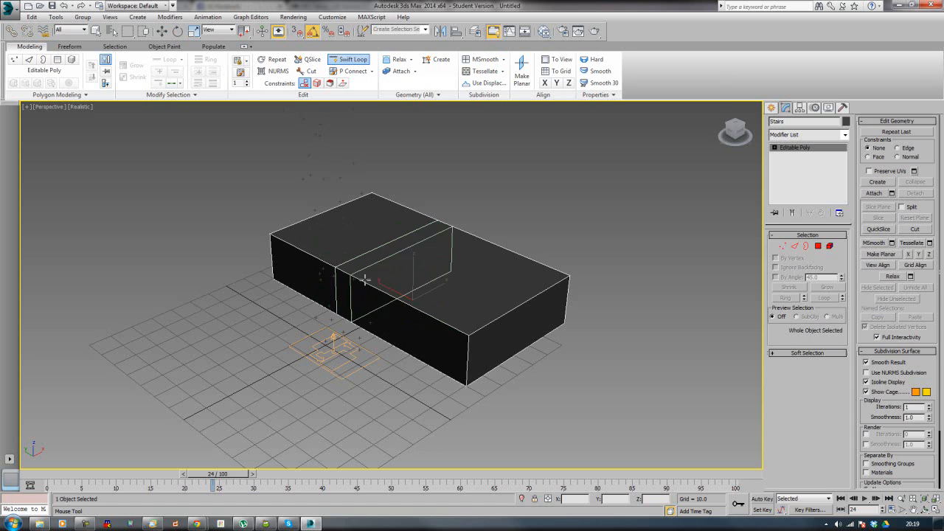
pyautogui.click(397, 305)
pyautogui.press('w')
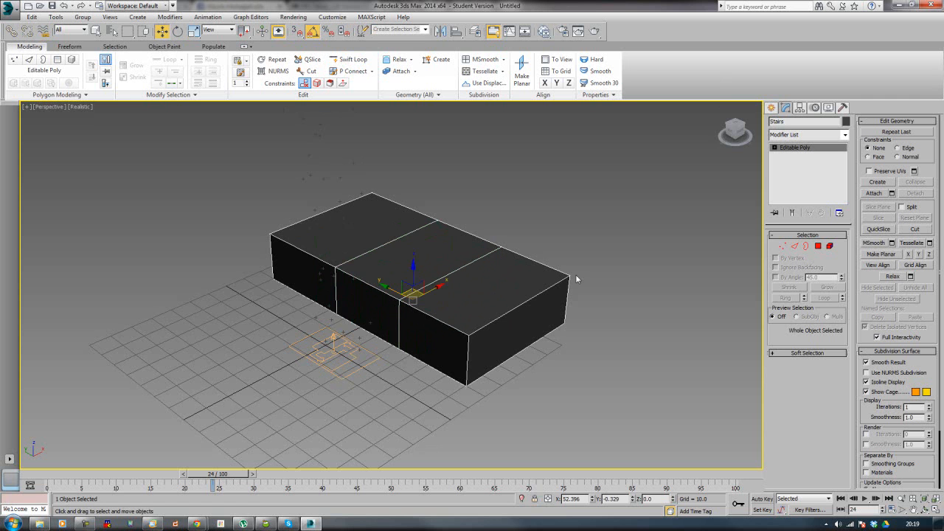
# Step: Extrude the two rear top polygons of the Stairs object upward by about one step height
pyautogui.click(818, 245)
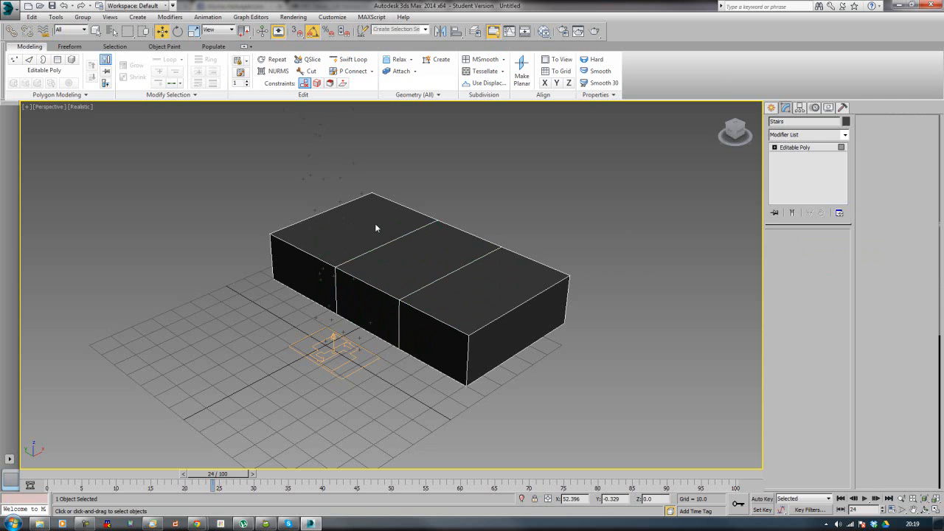
pyautogui.click(404, 236)
pyautogui.keyDown('ctrl'); pyautogui.click(412, 255); pyautogui.keyUp('ctrl')
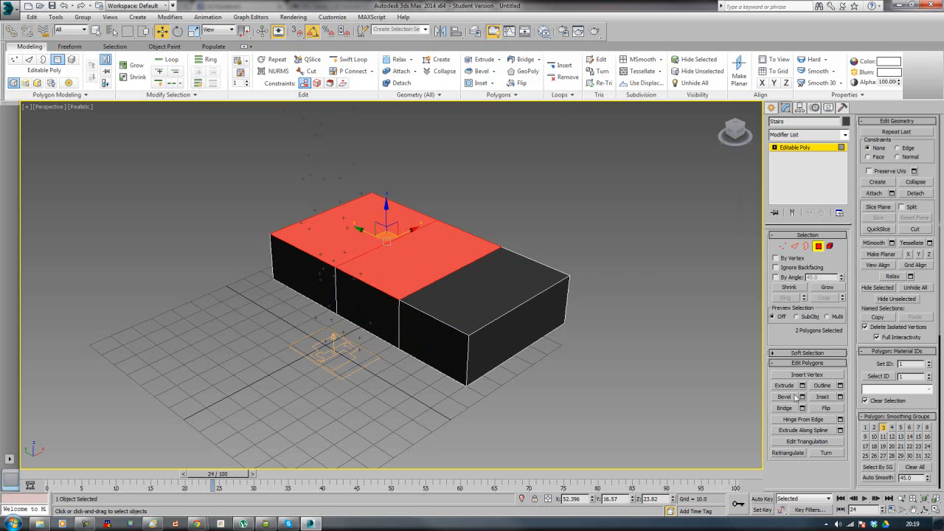
pyautogui.click(784, 385)
pyautogui.moveTo(419, 270); pyautogui.dragTo(410, 144)
# Step: Extrude the rearmost top polygon up by another step height to form the third stair, and leave polygon editing
pyautogui.click(341, 173)
pyautogui.moveTo(324, 191); pyautogui.dragTo(318, 76)
pyautogui.moveTo(489, 160); pyautogui.dragTo(428, 210, button='middle')
pyautogui.click(484, 197)
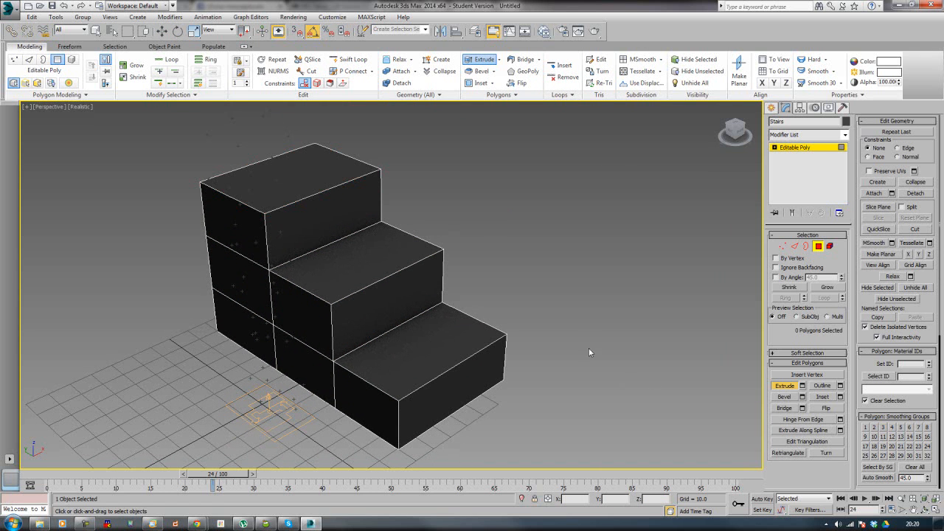
pyautogui.click(818, 247)
pyautogui.press('w')
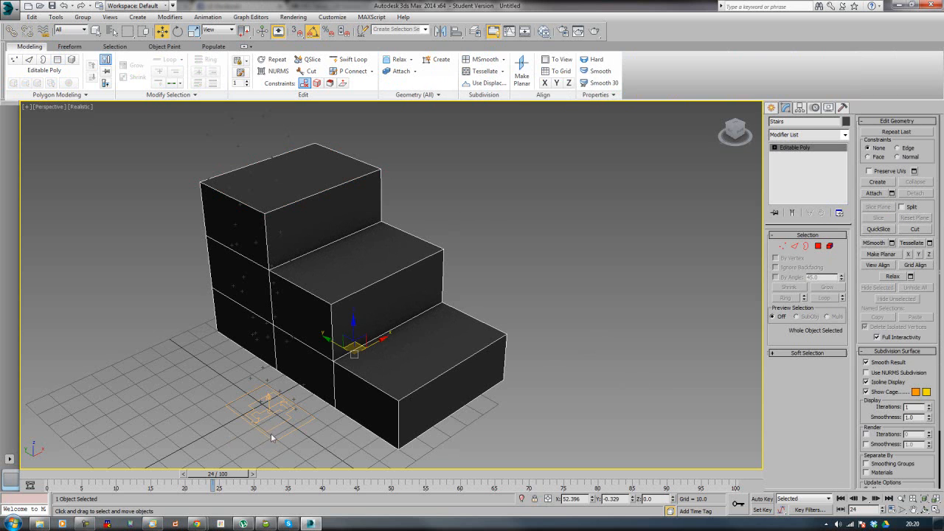
# Step: Move the particle emitter up behind the top stair, to about X 55.2, Y 91.6, Z 57.0
pyautogui.click(272, 433)
pyautogui.moveTo(283, 405); pyautogui.dragTo(192, 241)
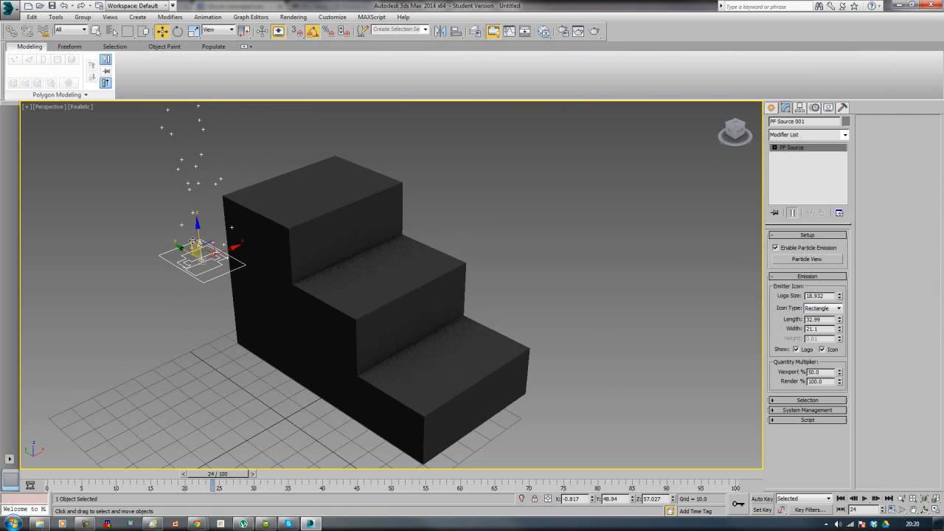
pyautogui.keyDown('alt'); pyautogui.moveTo(220, 295); pyautogui.dragTo(347, 354, button='middle'); pyautogui.keyUp('alt')
pyautogui.moveTo(306, 290); pyautogui.dragTo(261, 135)
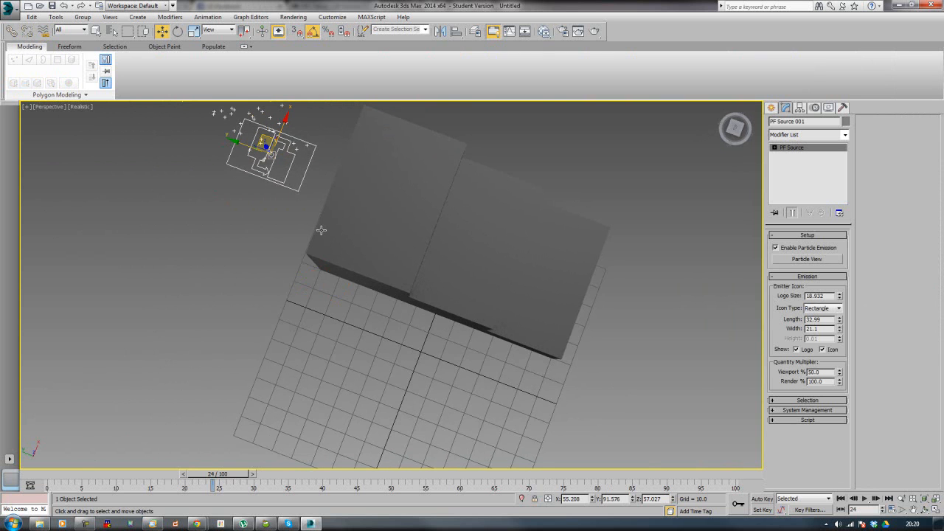
# Step: Rotate the emitter upright to shoot down the stairs and move it above the top stair, to about Y 64.5, Z 105.8
pyautogui.keyDown('alt'); pyautogui.moveTo(286, 235); pyautogui.dragTo(330, 270, button='middle'); pyautogui.keyUp('alt')
pyautogui.moveTo(305, 238); pyautogui.dragTo(341, 162)
pyautogui.press('e')
pyautogui.press('w')
pyautogui.moveTo(256, 161); pyautogui.dragTo(304, 159)
pyautogui.scroll(-2, 479, 242)
pyautogui.keyDown('alt'); pyautogui.moveTo(479, 241); pyautogui.dragTo(536, 240, button='middle'); pyautogui.keyUp('alt')
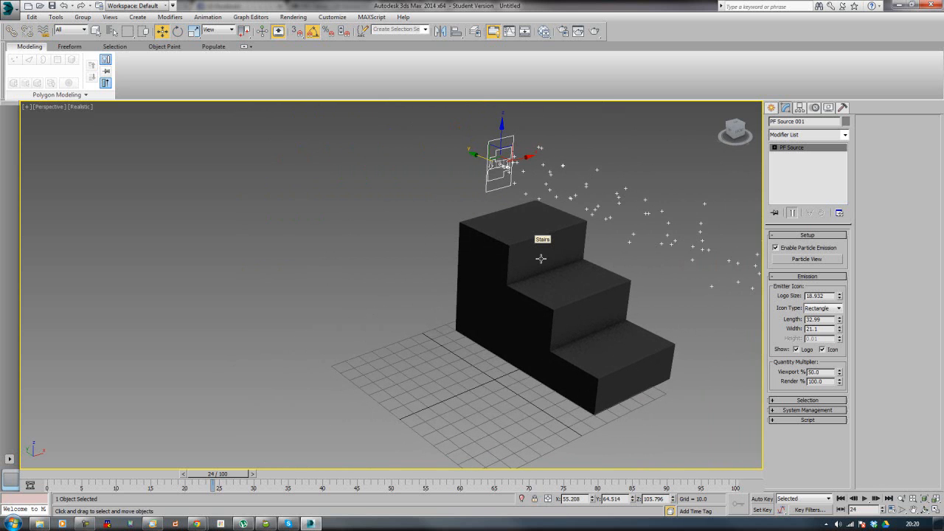
# Step: Open Particle View, place it beside the stairs and enlarge its window
pyautogui.press('6')
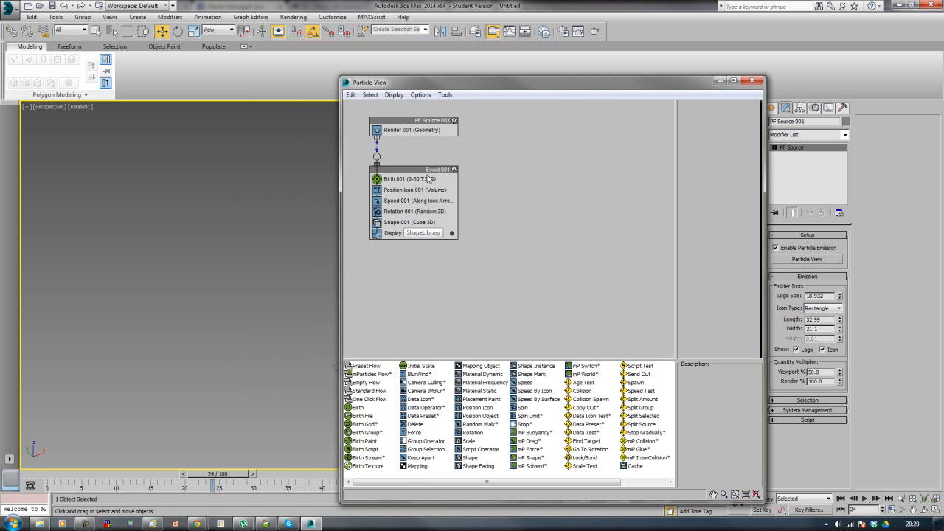
pyautogui.moveTo(463, 87); pyautogui.dragTo(132, 17)
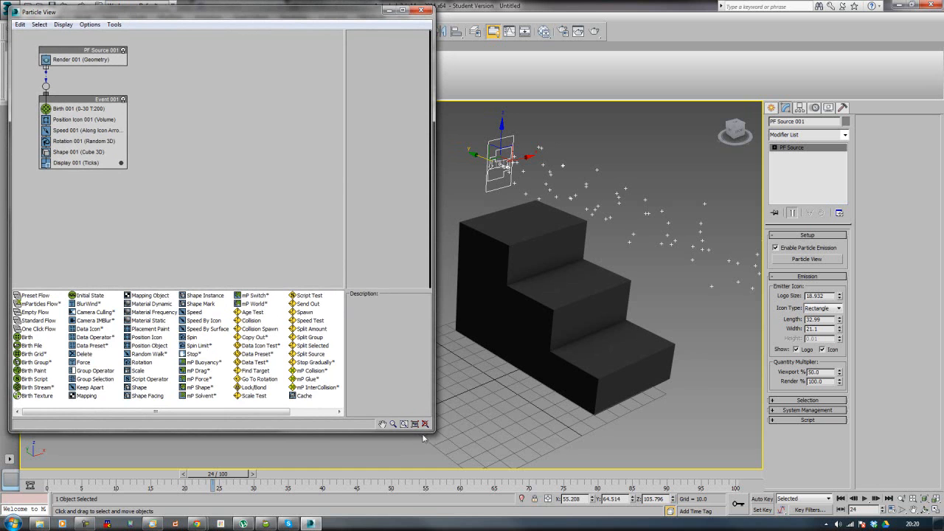
pyautogui.moveTo(432, 439); pyautogui.dragTo(448, 507)
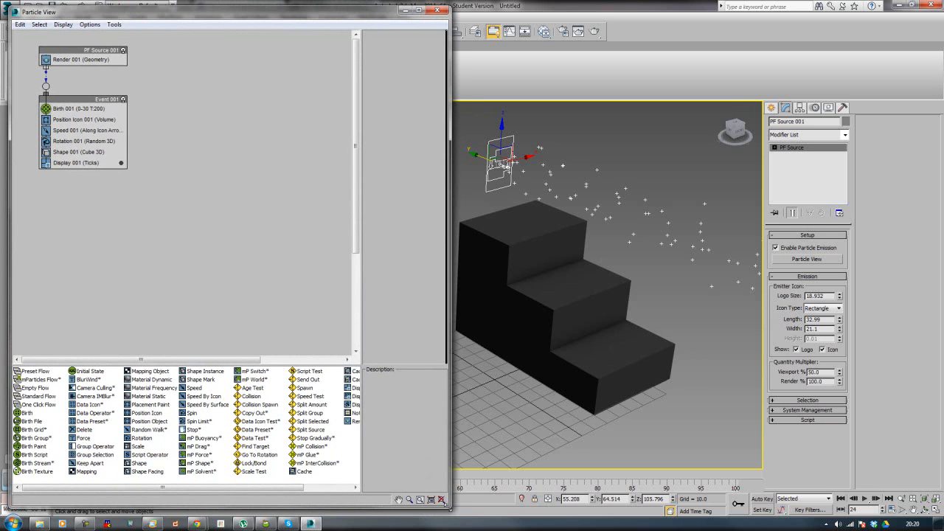
# Step: Rename Event 001 in the particle flow as Balls Shoot Out
pyautogui.click(73, 102)
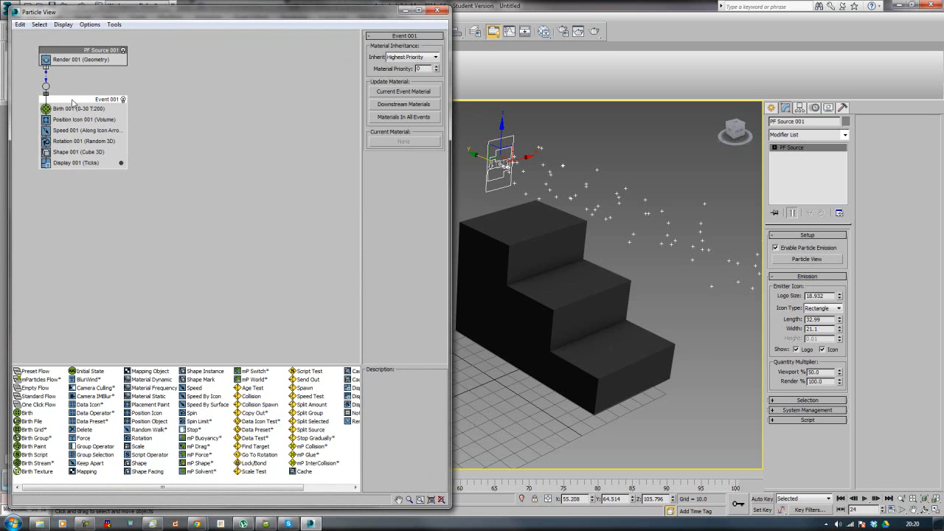
pyautogui.rightClick(73, 102)
pyautogui.click(114, 226)
pyautogui.write('Balls Shoot Out')
pyautogui.press('Return')
# Step: Turn off the Birth 001 operator in the Balls Shoot Out event
pyautogui.click(83, 110)
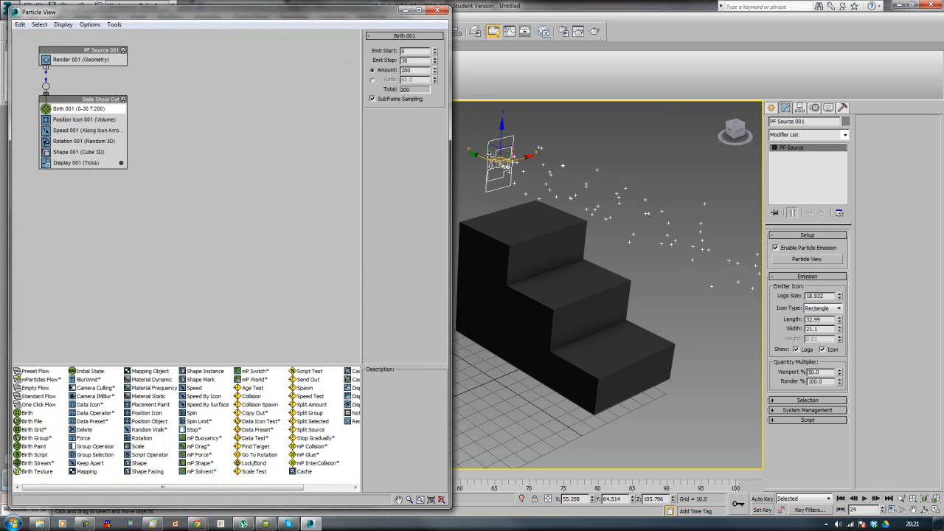
pyautogui.rightClick(65, 109)
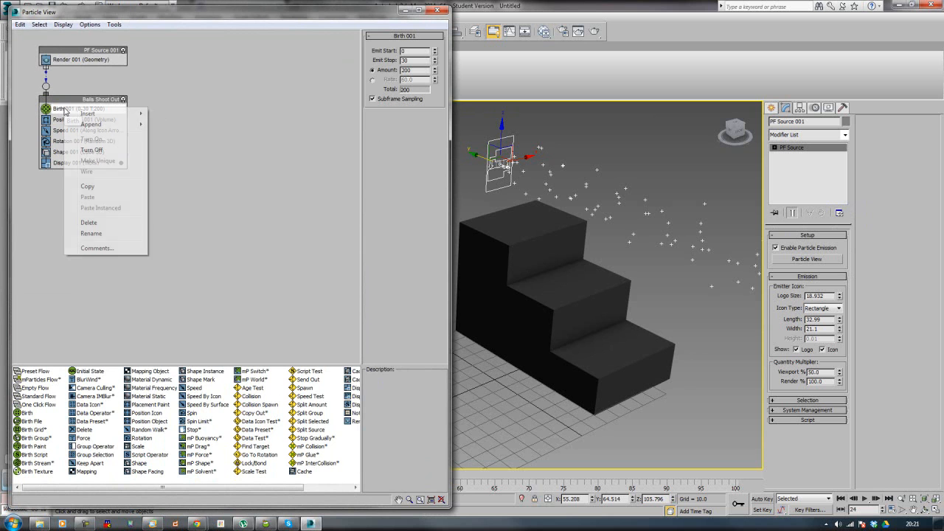
pyautogui.click(92, 149)
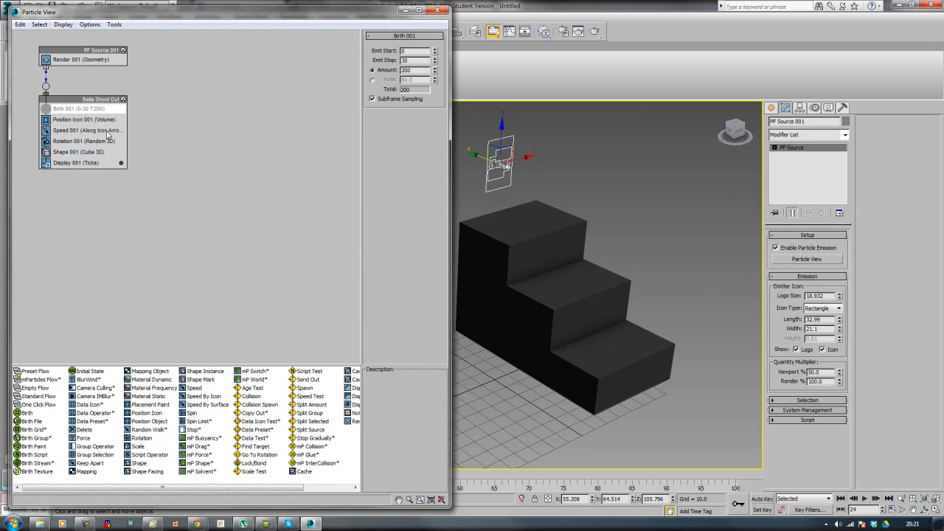
# Step: Turn the Birth 001 operator in the Balls Shoot Out event back on
pyautogui.rightClick(69, 111)
pyautogui.click(94, 140)
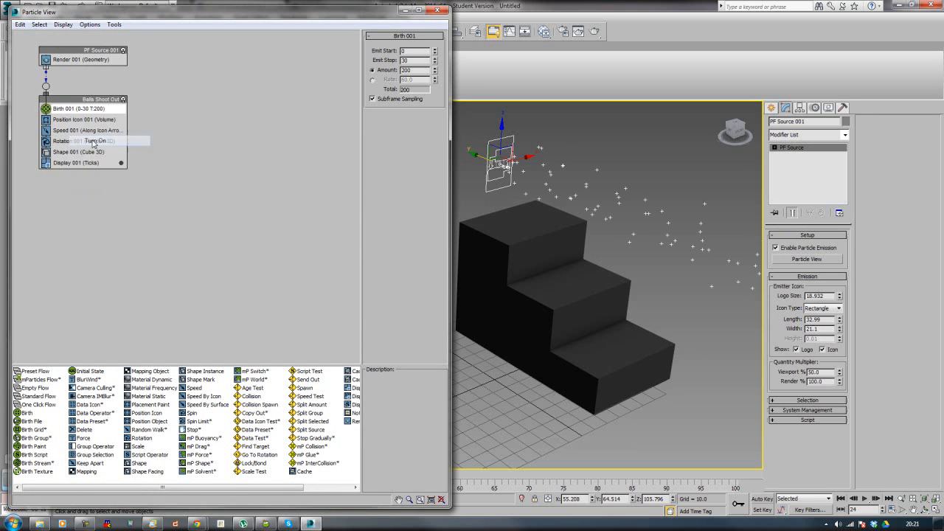
# Step: Try the Edges and Pivot emission locations in the Position Icon 001 operator and return the location to Volume
pyautogui.click(79, 121)
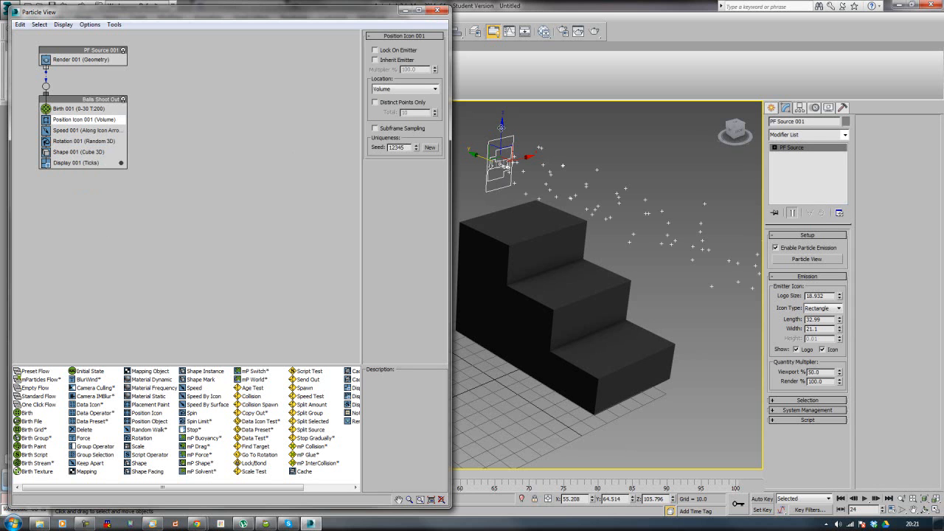
pyautogui.click(433, 89)
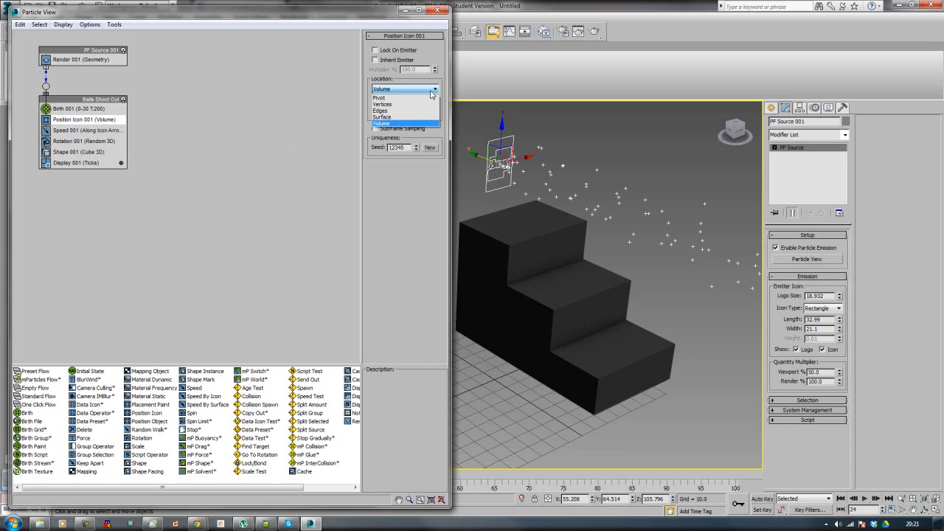
pyautogui.click(421, 111)
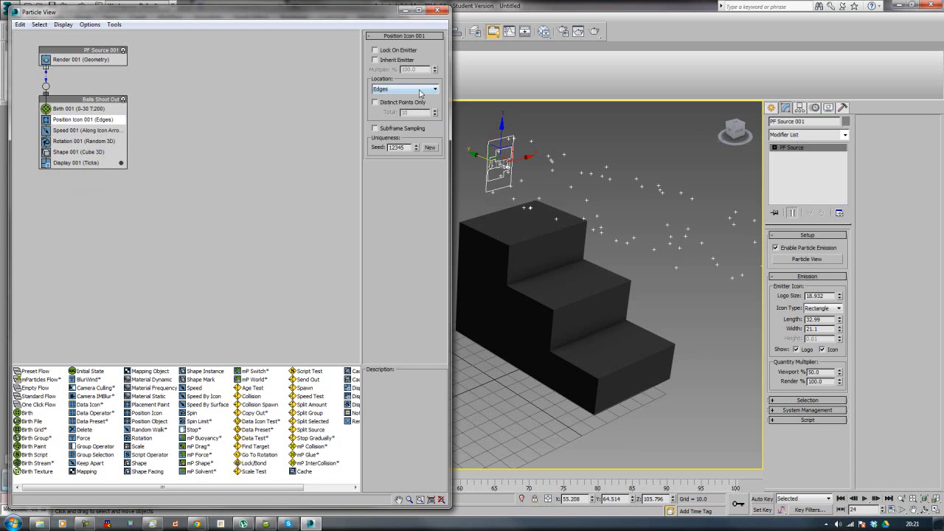
pyautogui.click(422, 90)
pyautogui.click(418, 98)
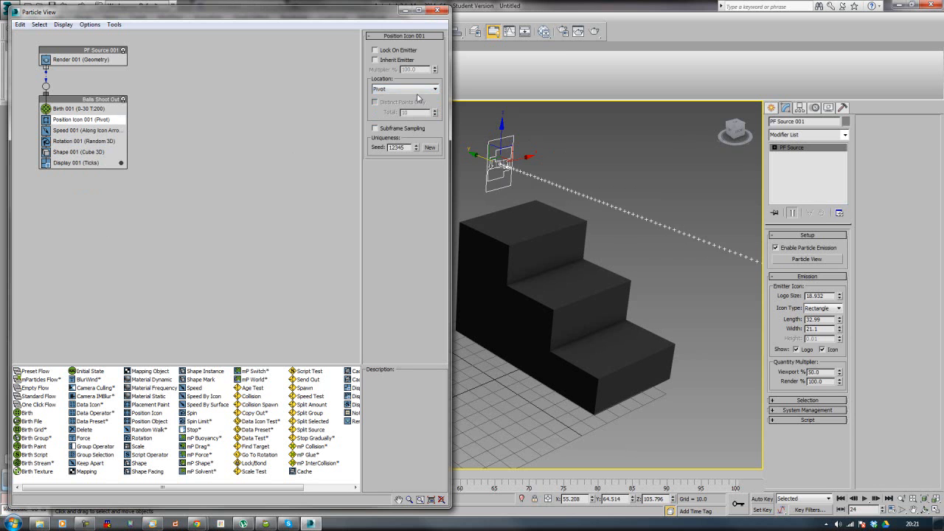
pyautogui.click(419, 89)
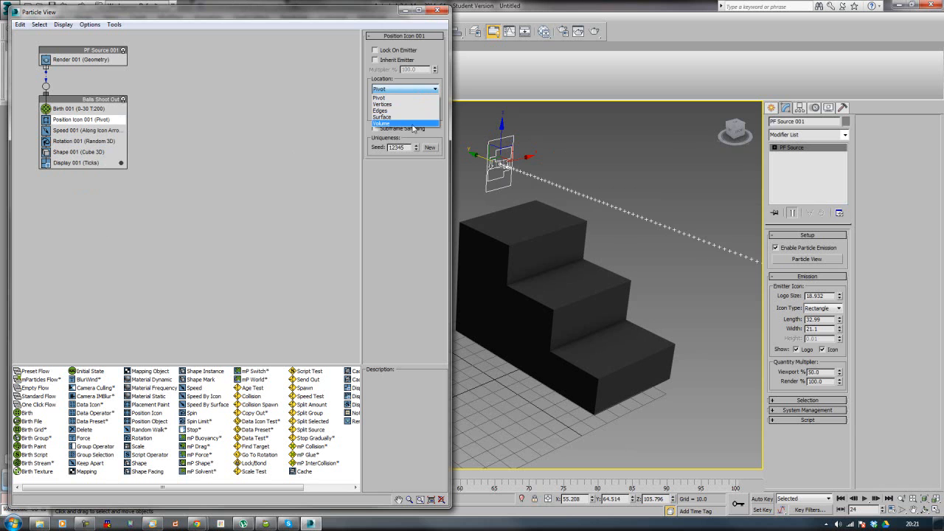
pyautogui.click(411, 123)
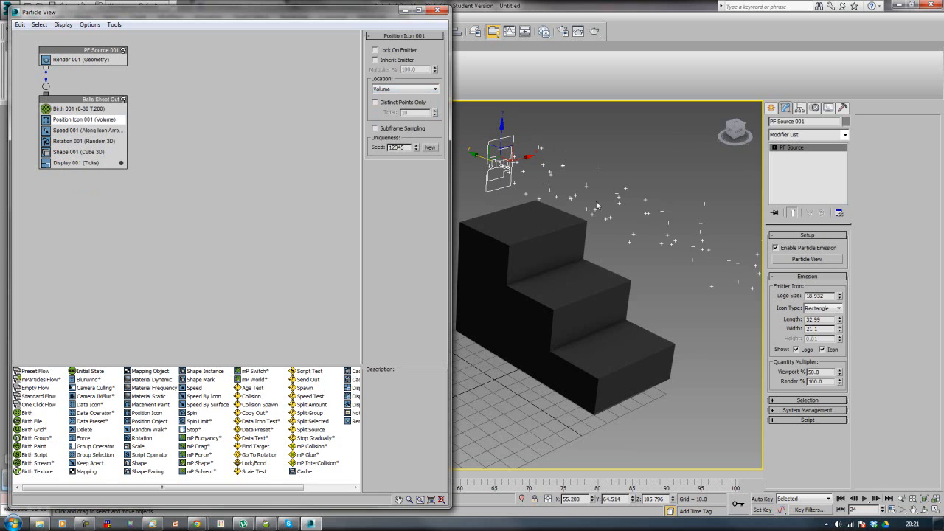
# Step: Set the Speed 001 operator's speed to 150 and play the animation to check the particle motion
pyautogui.click(73, 130)
pyautogui.press('/')
pyautogui.press('/')
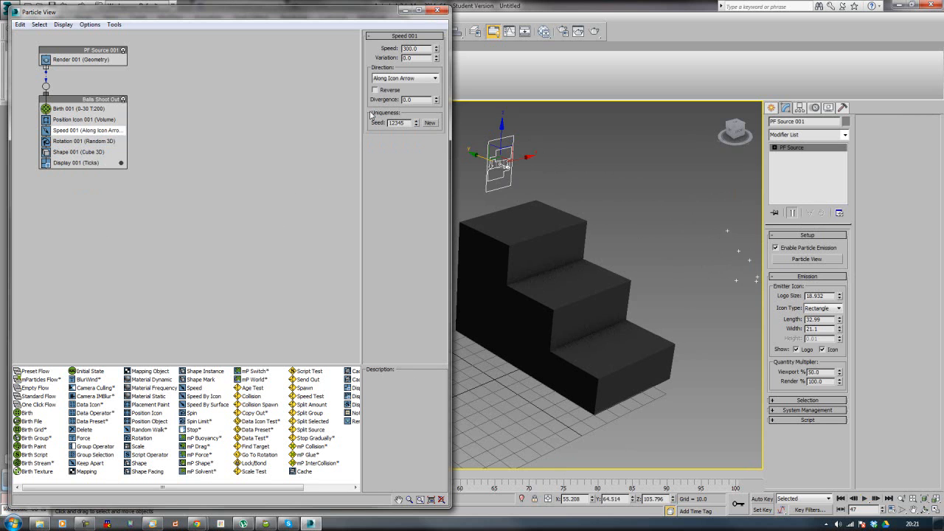
pyautogui.write('150')
pyautogui.press('Return')
pyautogui.click(864, 500)
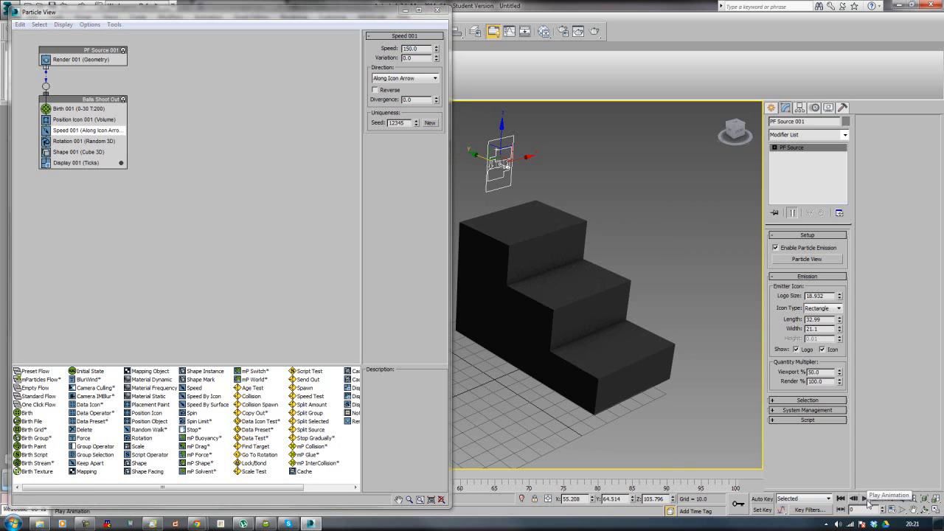
pyautogui.click(865, 499)
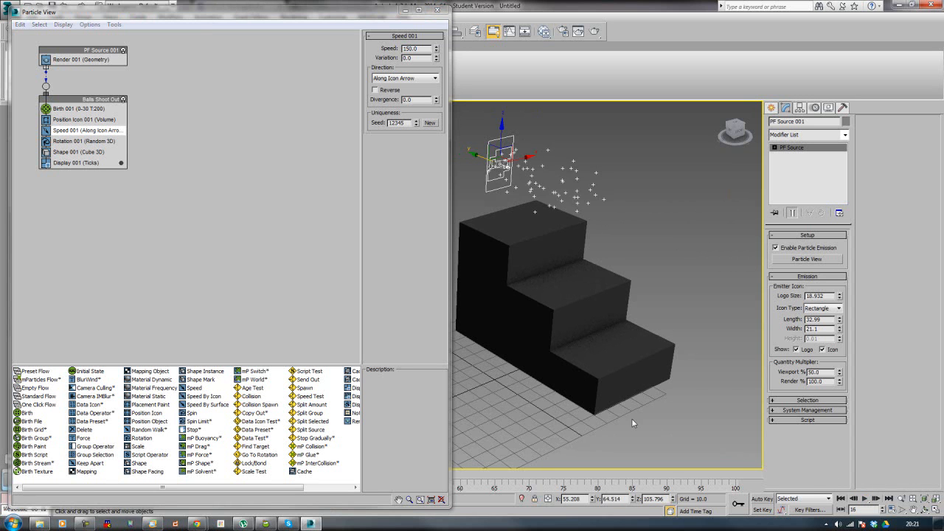
# Step: Set the 3D particle shape in the Shape 001 operator to Sphere 80-sides
pyautogui.click(74, 152)
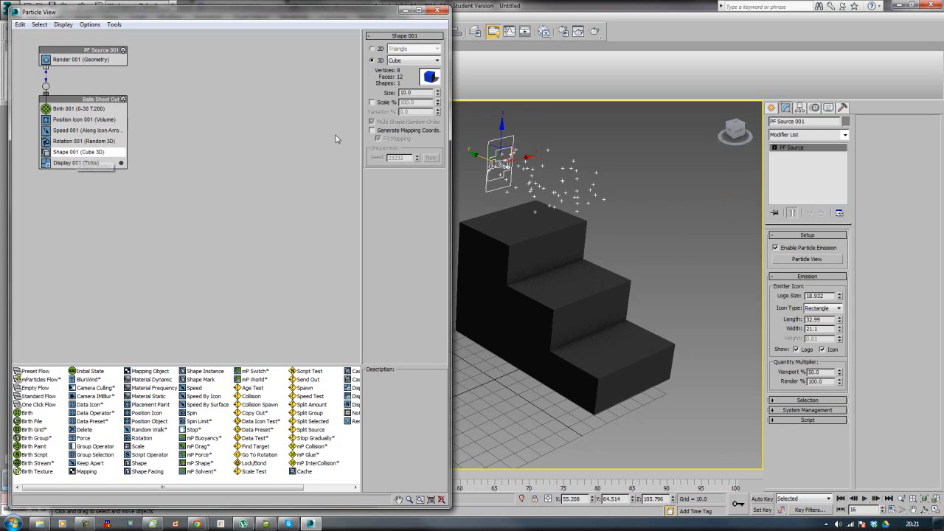
pyautogui.click(414, 61)
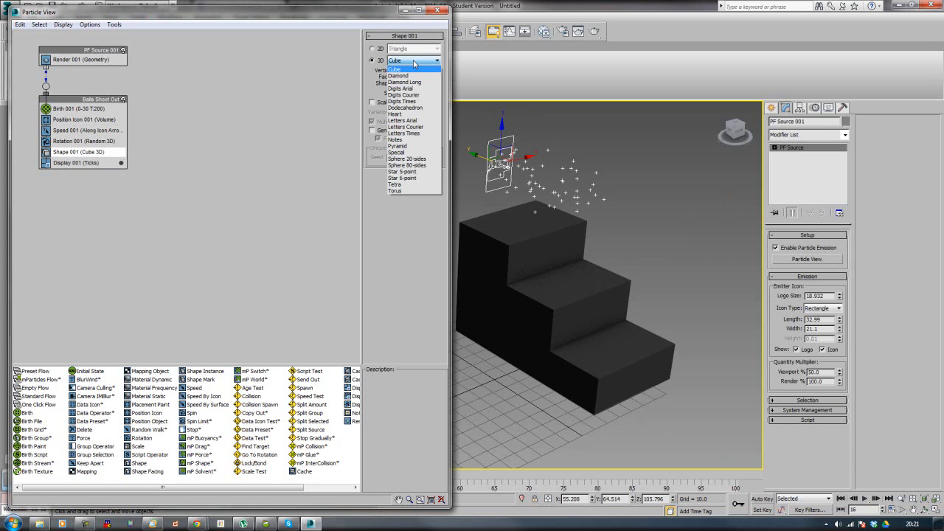
pyautogui.click(415, 166)
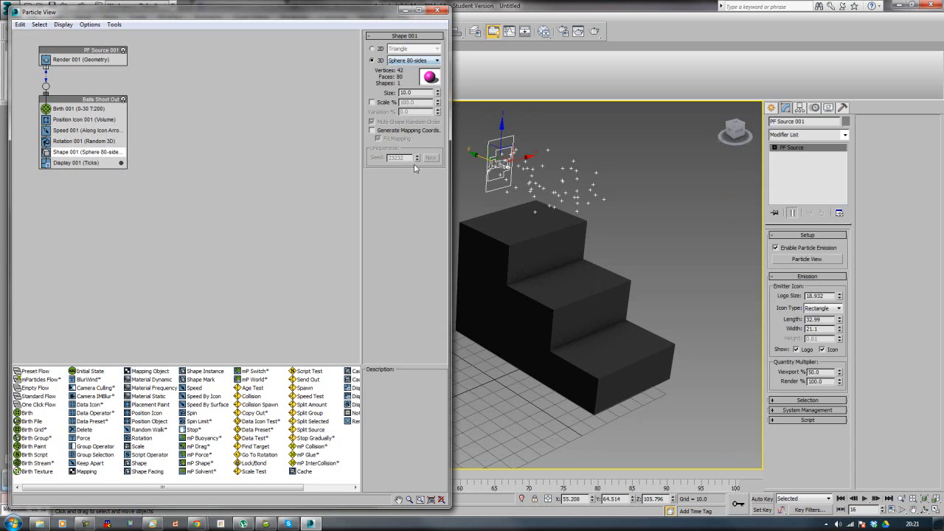
# Step: Set the Display 001 operator's type to Geometry and deselect the emitter to view the shaded balls
pyautogui.click(64, 163)
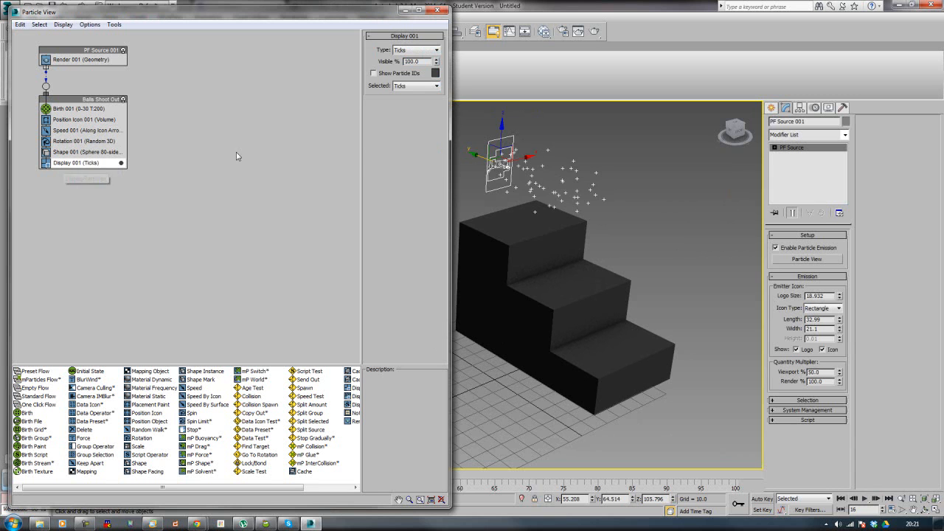
pyautogui.click(416, 52)
pyautogui.click(413, 102)
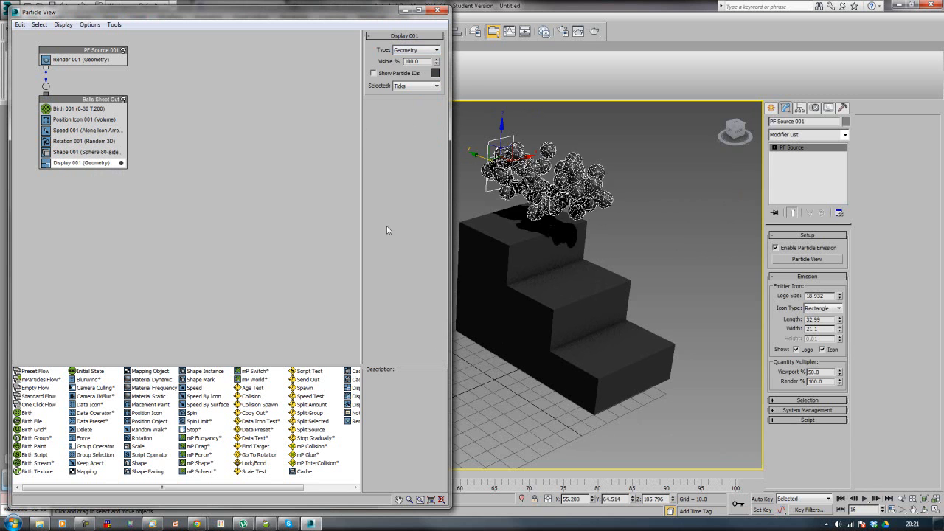
pyautogui.click(656, 204)
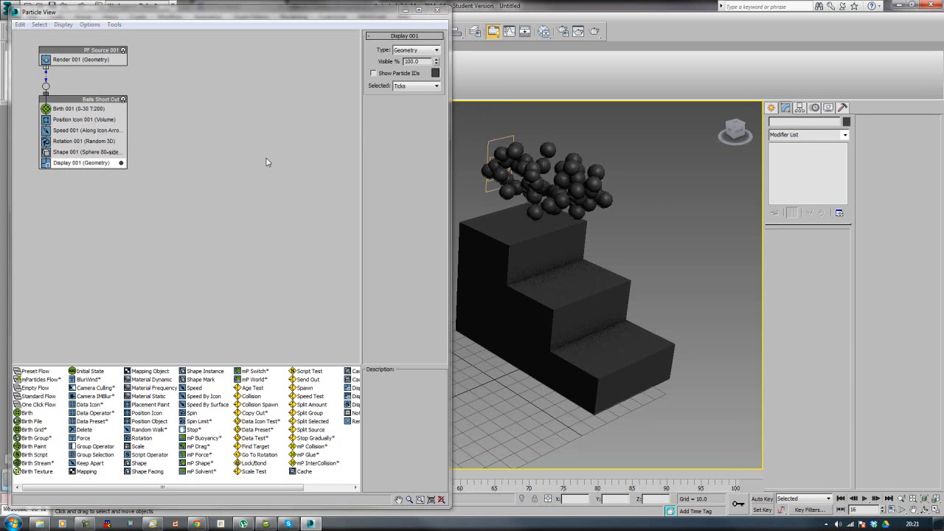
# Step: Try a viewport quantity multiplier of 10% on the PF Source emitter and raise it to 100%
pyautogui.click(69, 111)
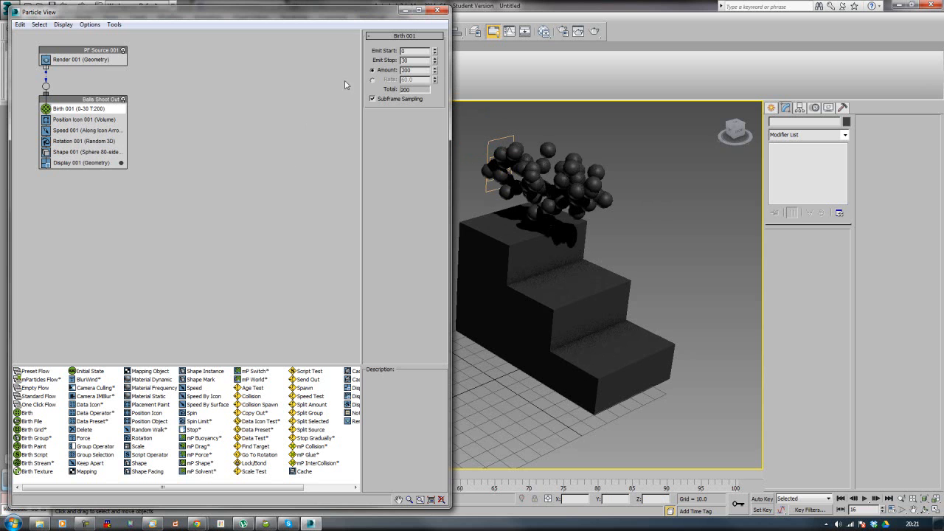
pyautogui.click(65, 59)
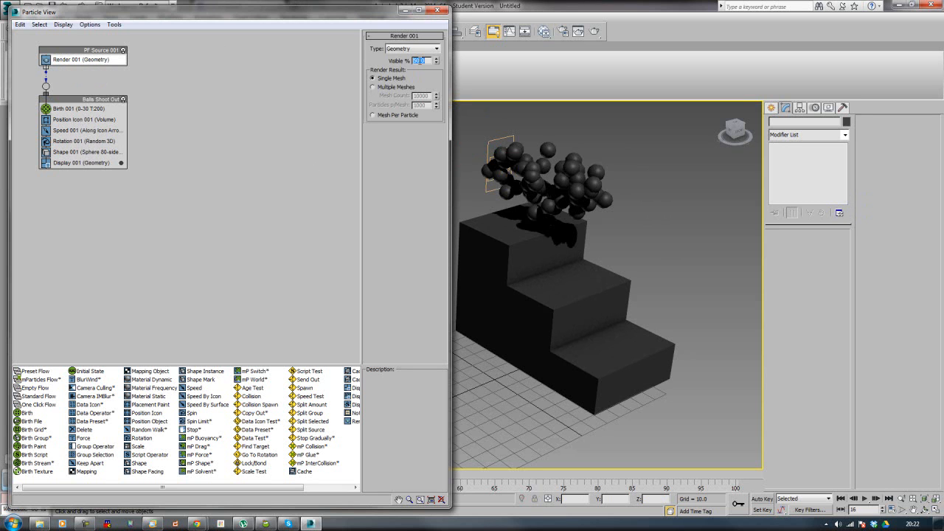
pyautogui.click(488, 143)
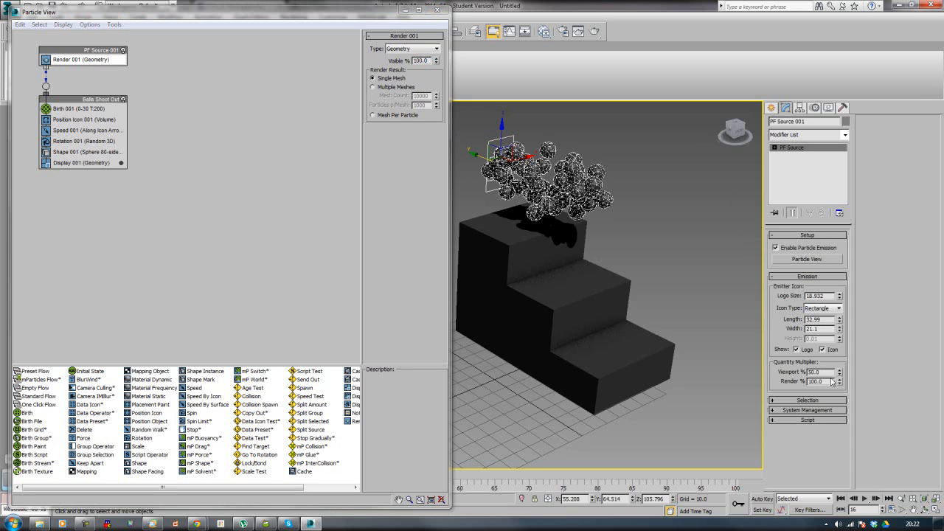
pyautogui.write('10')
pyautogui.press('Return')
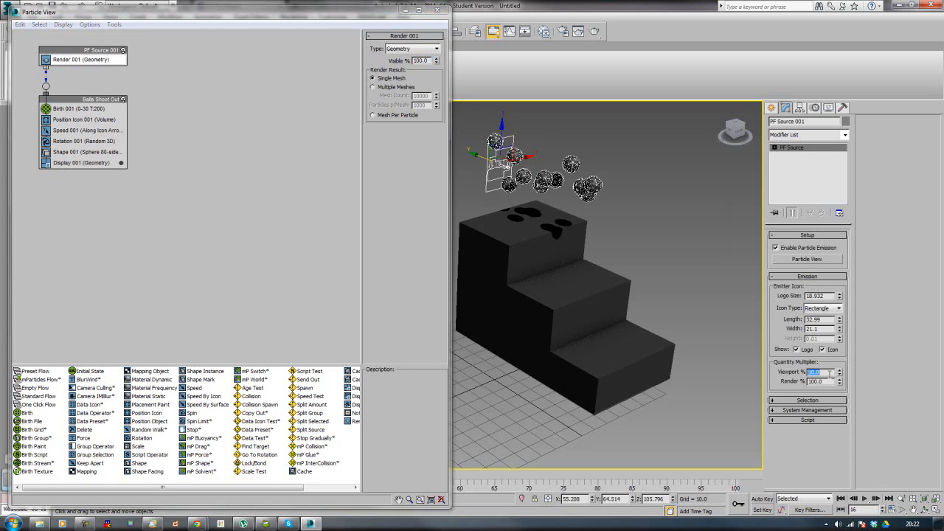
pyautogui.write('100')
pyautogui.press('Return')
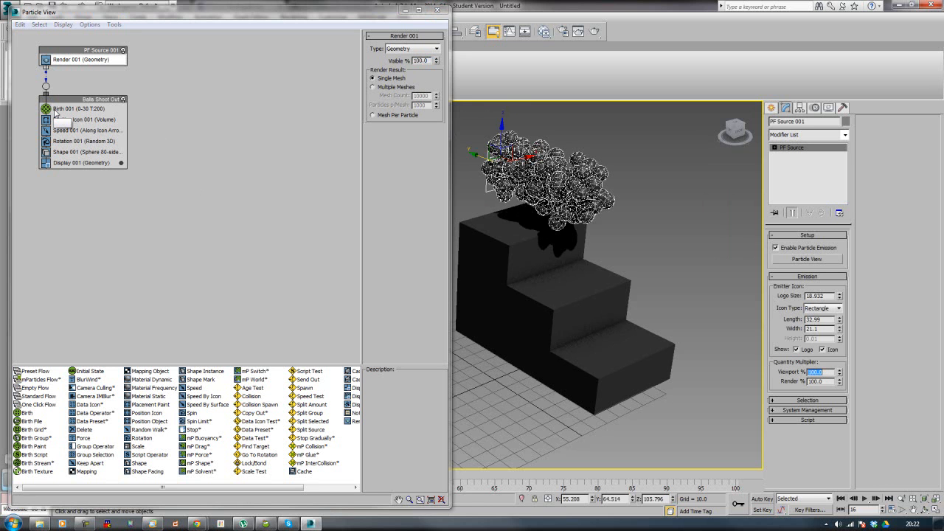
# Step: Set the Birth 001 operator's amount to 50 and its emit stop to 60, and scrub the timeline to check the emission
pyautogui.click(68, 109)
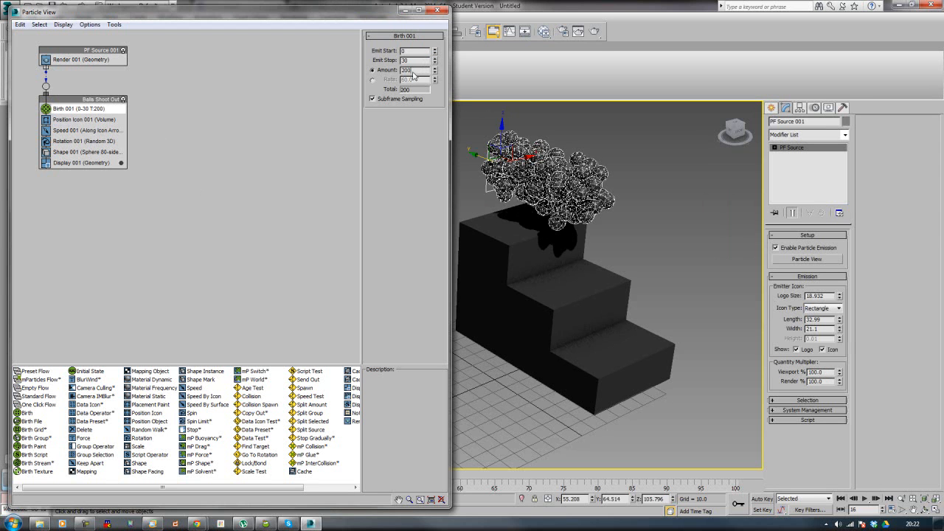
pyautogui.write('50')
pyautogui.press('Return')
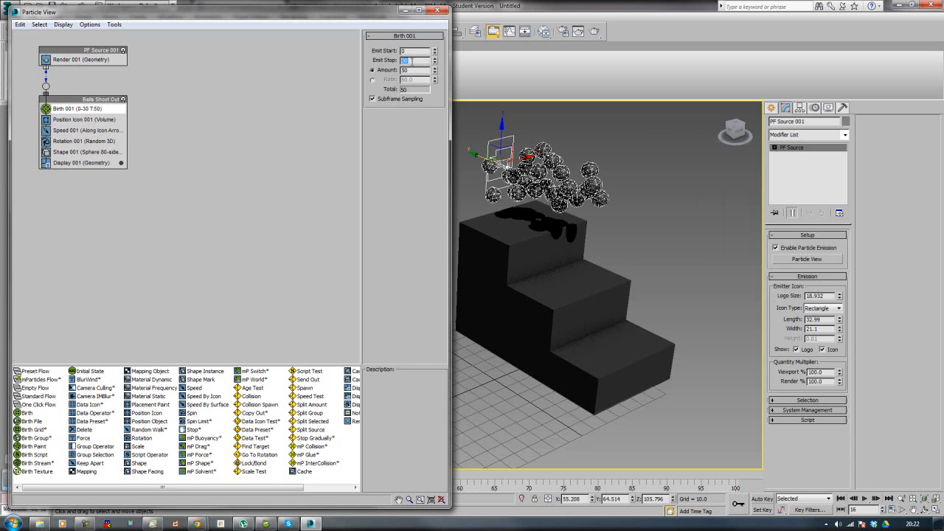
pyautogui.write('60')
pyautogui.press('Return')
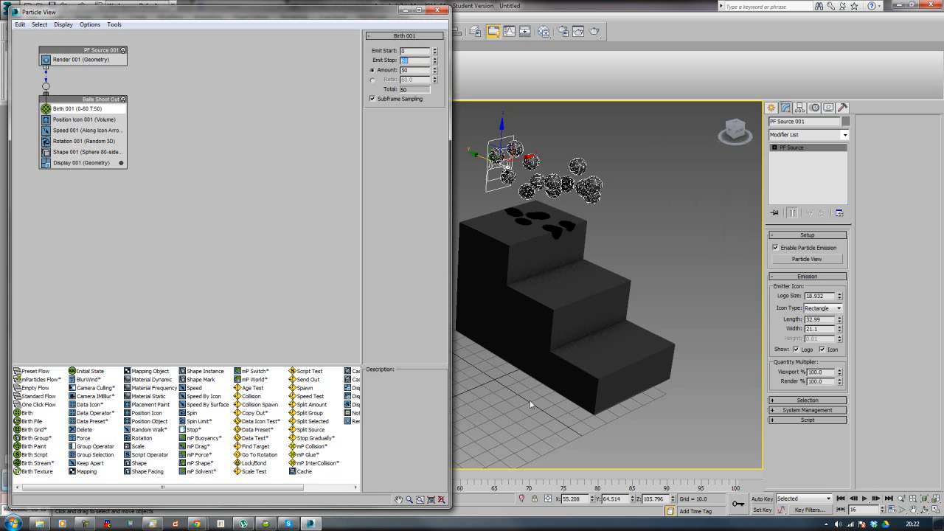
pyautogui.click(501, 475)
pyautogui.moveTo(501, 476); pyautogui.dragTo(159, 478)
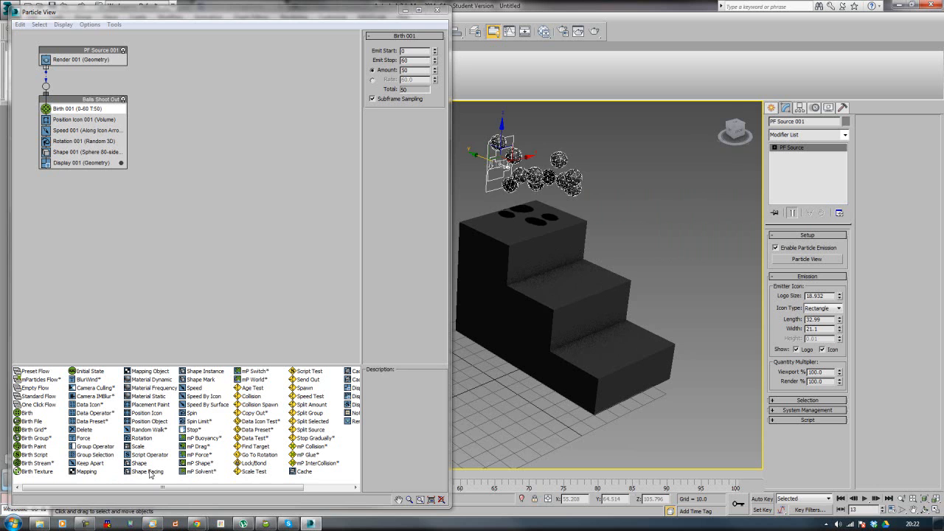
# Step: Examine the orientation matrix options of the Rotation 001 operator
pyautogui.click(63, 142)
pyautogui.click(396, 56)
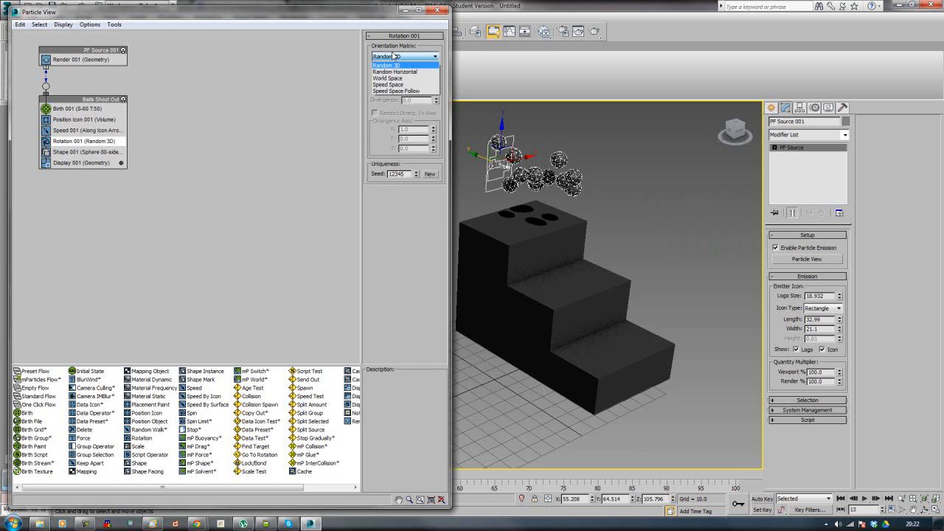
pyautogui.click(394, 56)
pyautogui.click(278, 189)
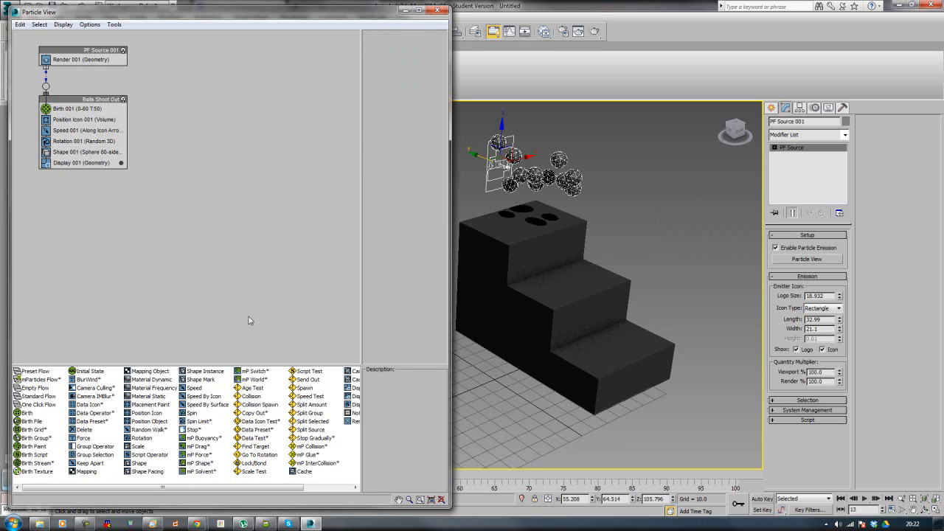
# Step: Create a planar Gravity space warp with an icon size of about 21.3 on the grid beside the stairs
pyautogui.moveTo(573, 303); pyautogui.dragTo(644, 304, button='middle')
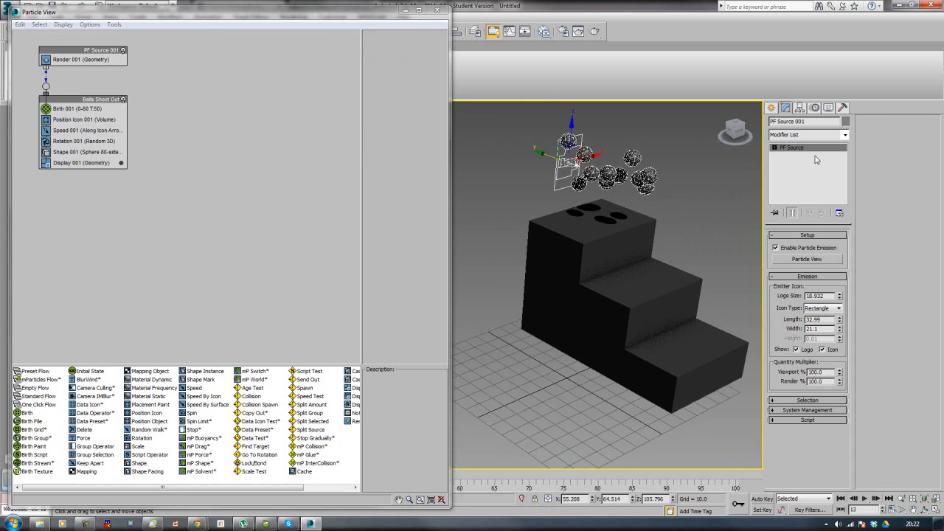
pyautogui.click(815, 110)
pyautogui.click(770, 109)
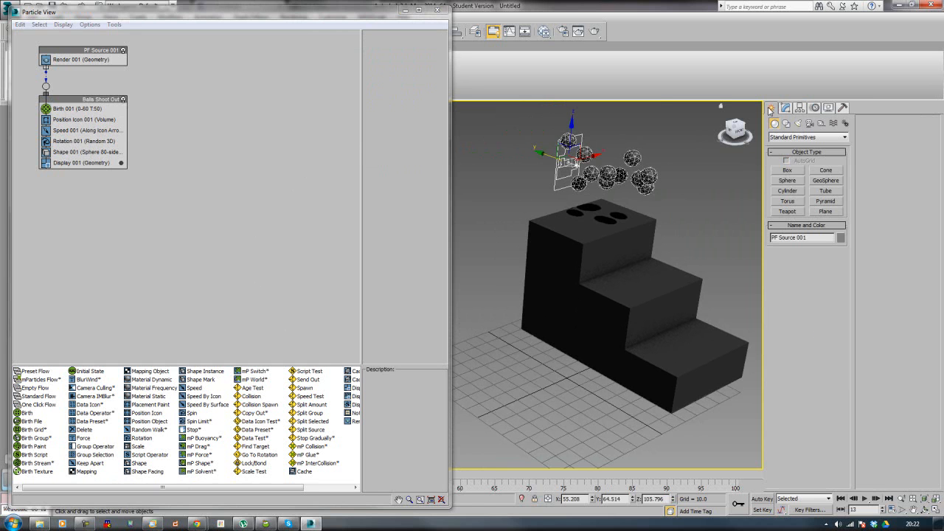
pyautogui.click(832, 123)
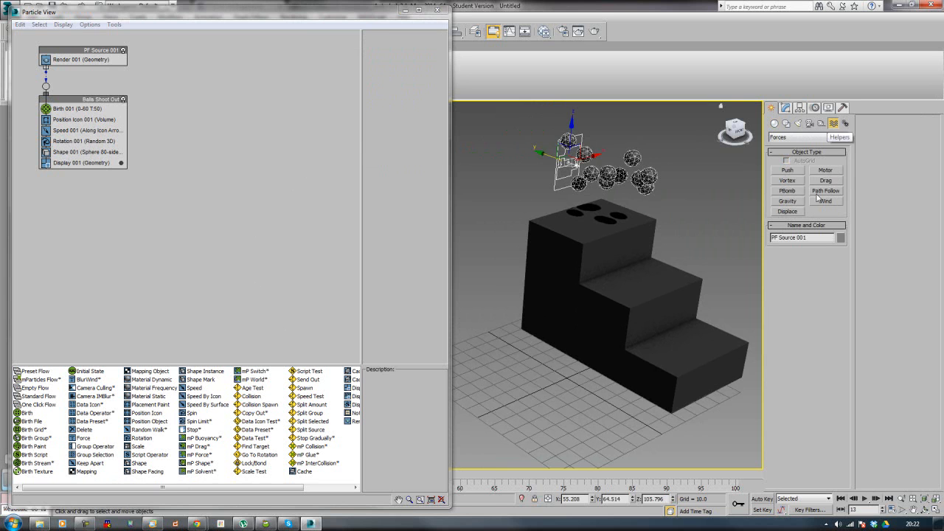
pyautogui.click(788, 201)
pyautogui.moveTo(518, 358); pyautogui.dragTo(529, 440)
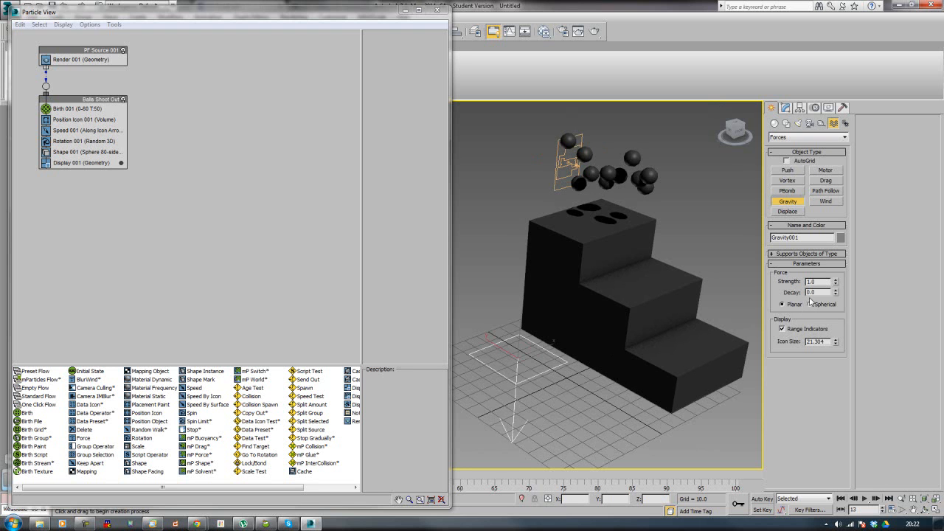
# Step: Insert a Force operator between Speed 001 and Rotation 001 in the Balls Shoot Out event and assign the gravity space warp to it
pyautogui.click(236, 260)
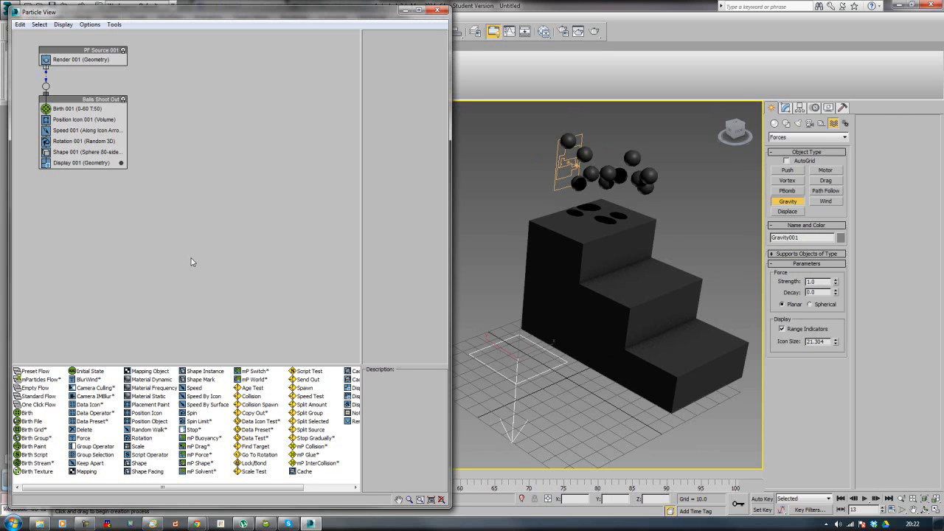
pyautogui.moveTo(78, 438); pyautogui.dragTo(47, 141)
pyautogui.click(77, 141)
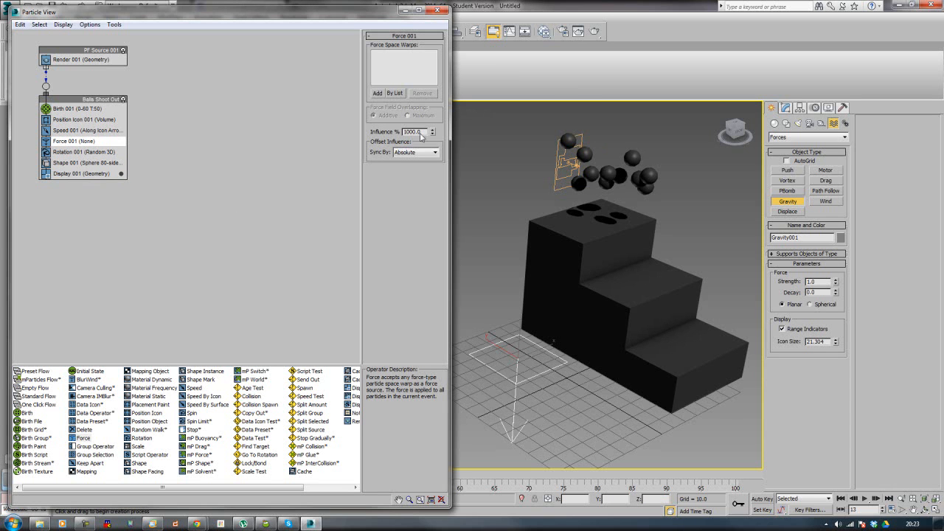
pyautogui.click(377, 94)
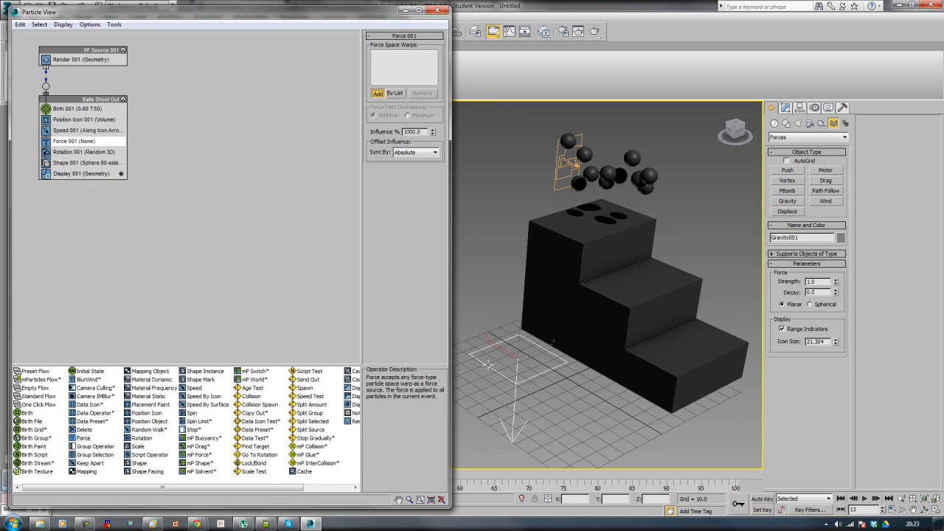
pyautogui.click(488, 364)
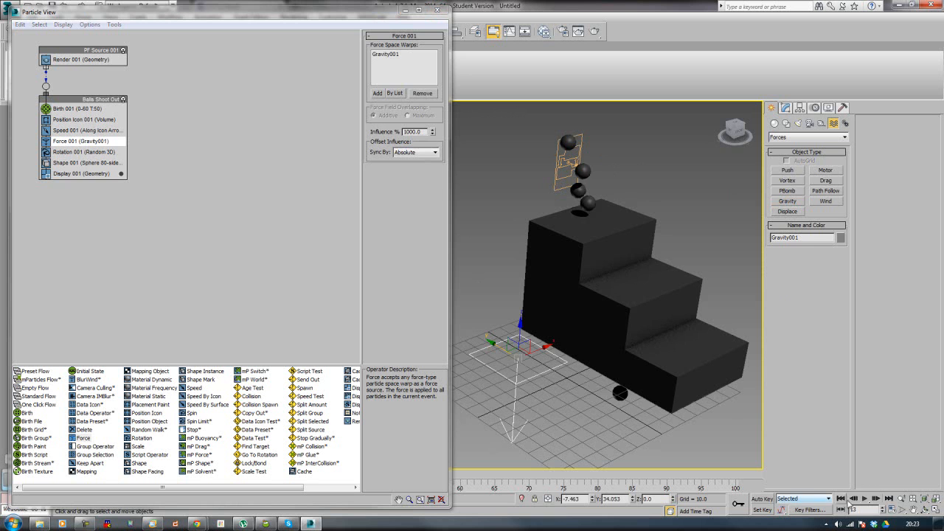
# Step: Play the animation to check how the balls fall under gravity past the stairs
pyautogui.press('/')
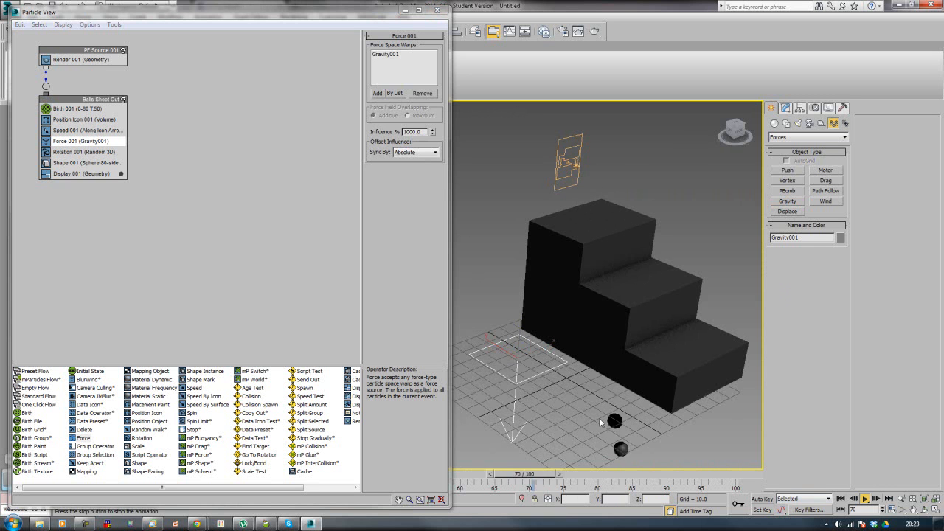
pyautogui.press('/')
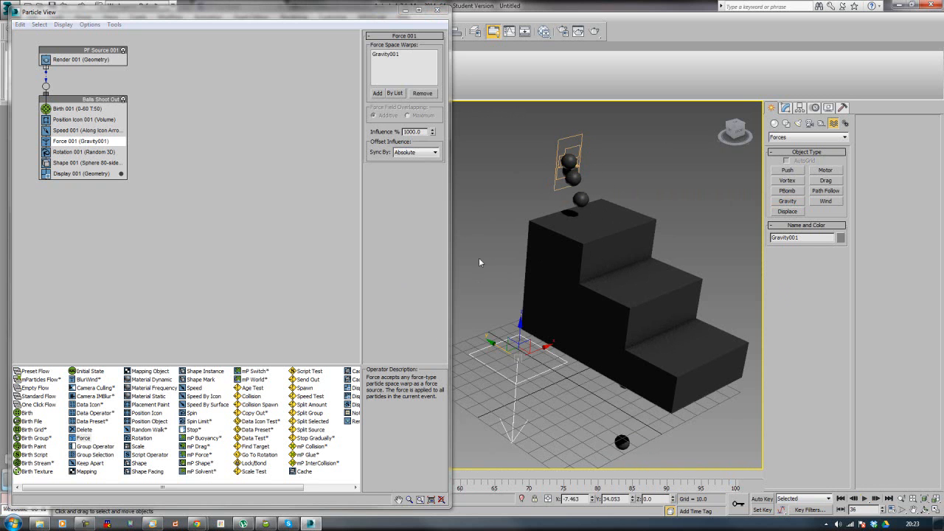
pyautogui.click(231, 259)
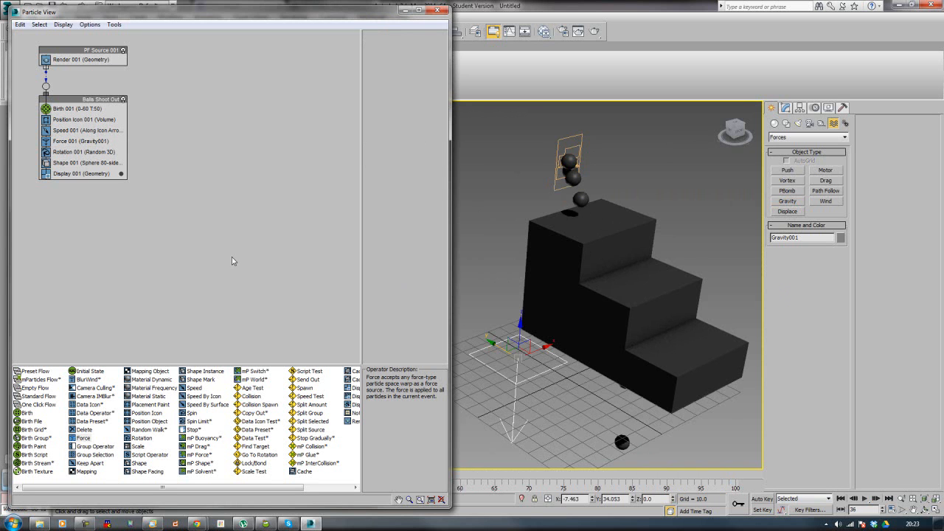
# Step: Create a UDeflector space warp with an icon size of about 37.1 on the grid beside the stairs and assign the Stairs object to it
pyautogui.moveTo(579, 304); pyautogui.dragTo(592, 268, button='middle')
pyautogui.click(593, 268)
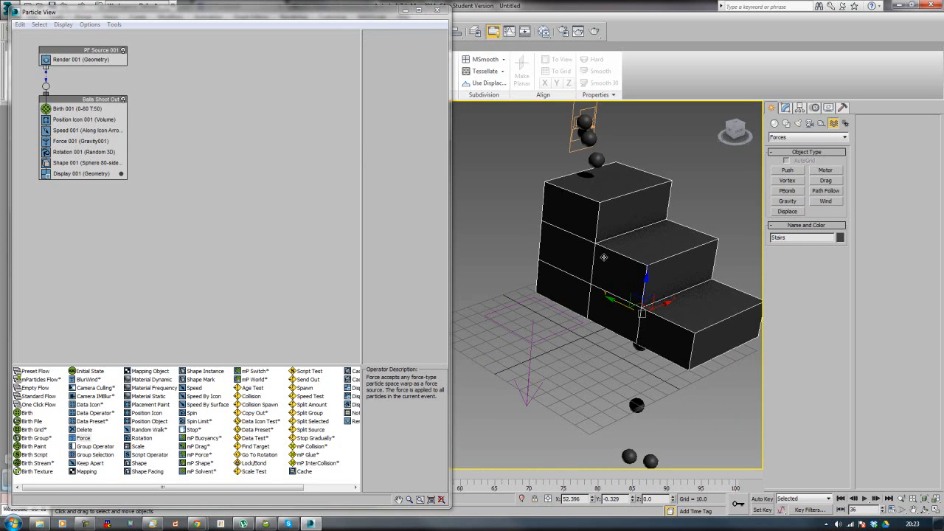
pyautogui.click(809, 138)
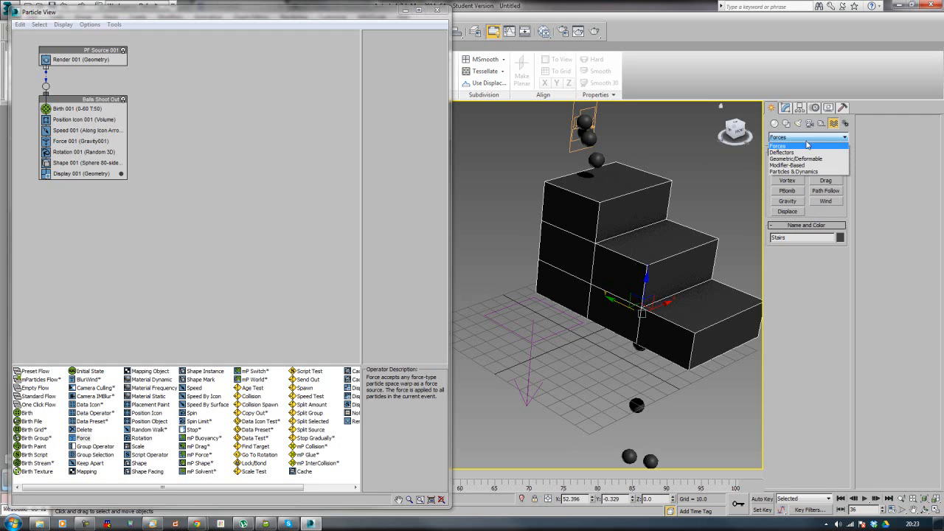
pyautogui.click(807, 152)
pyautogui.moveTo(574, 319); pyautogui.dragTo(577, 347, button='middle')
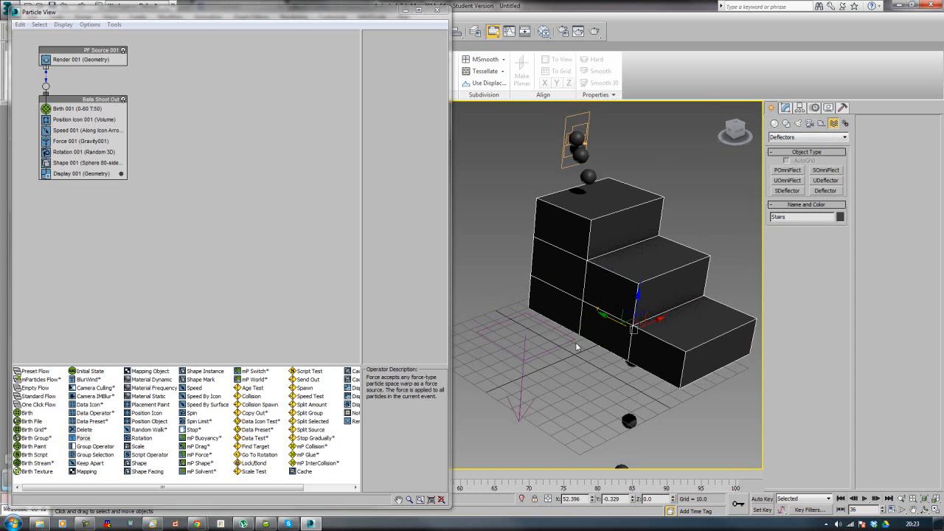
pyautogui.click(826, 180)
pyautogui.moveTo(563, 380); pyautogui.dragTo(590, 361, button='middle')
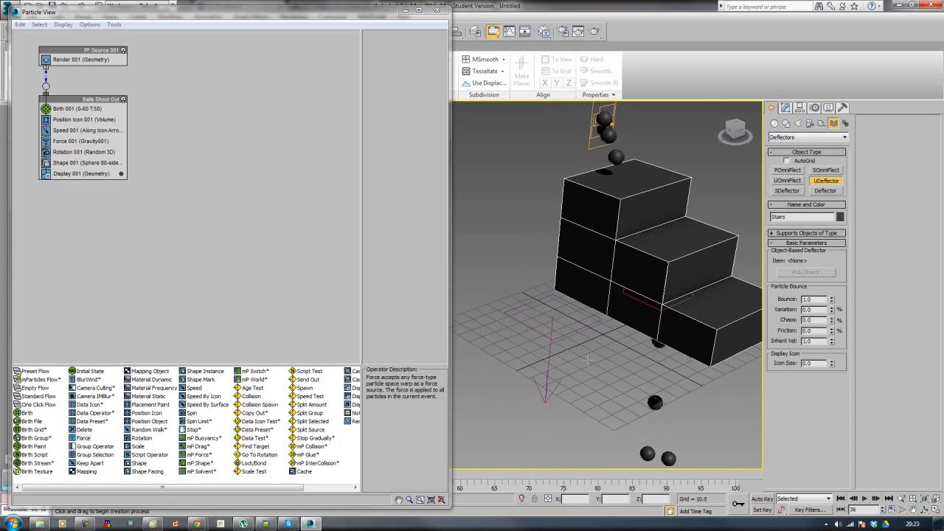
pyautogui.moveTo(608, 367); pyautogui.dragTo(607, 416)
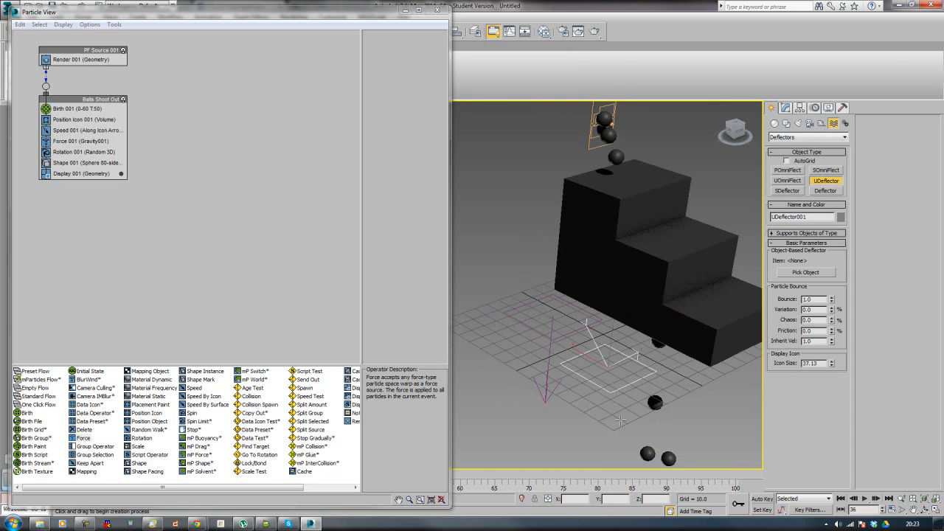
pyautogui.click(816, 273)
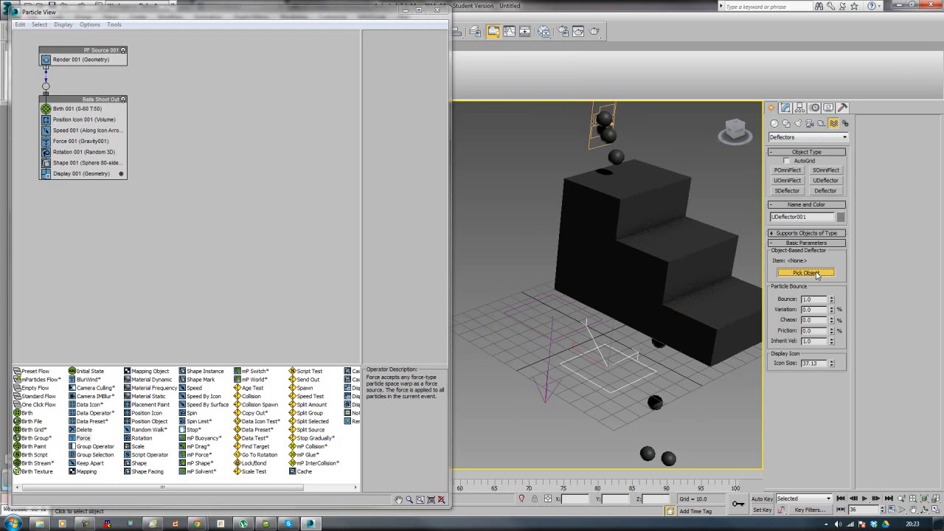
pyautogui.click(615, 258)
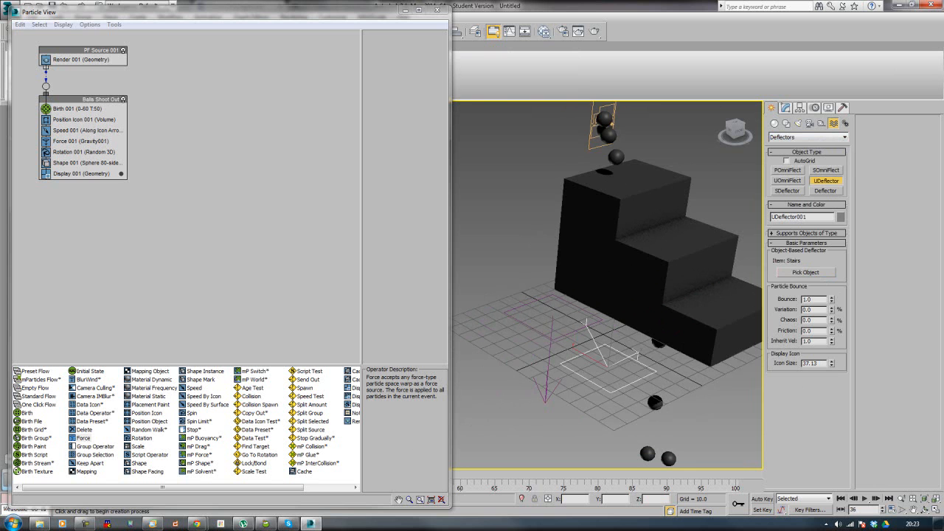
# Step: Insert a Collision test between Shape 001 and Display 001 in the Balls Shoot Out event and add the UDeflector as its deflector
pyautogui.moveTo(360, 507); pyautogui.dragTo(366, 469)
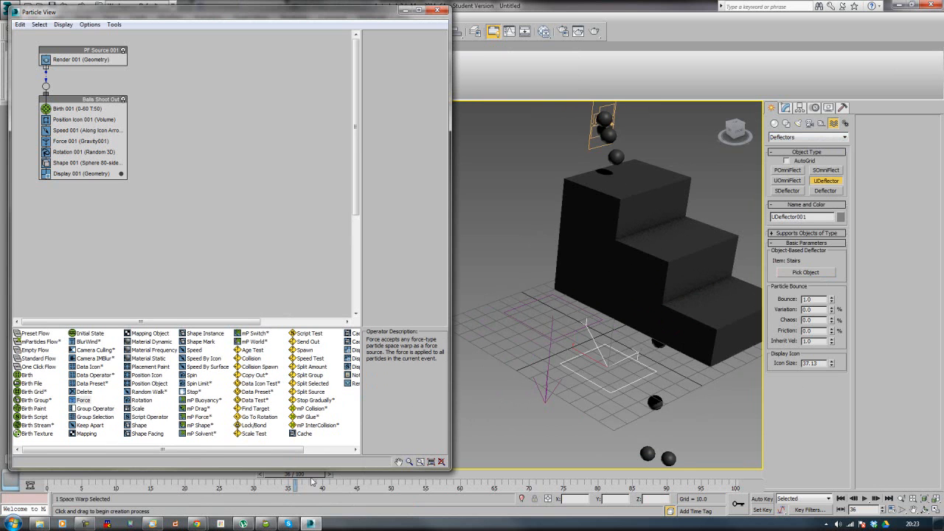
pyautogui.moveTo(281, 481); pyautogui.dragTo(202, 483)
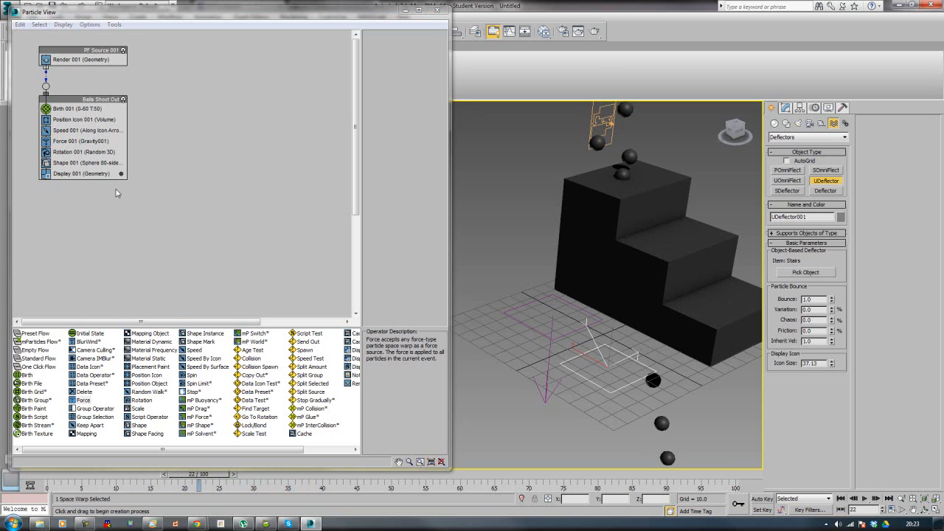
pyautogui.click(251, 358)
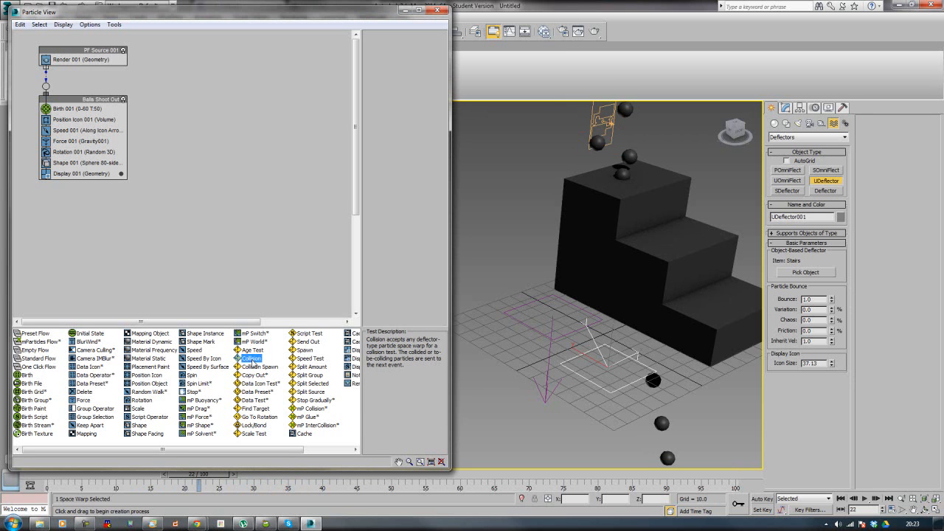
pyautogui.moveTo(252, 359); pyautogui.dragTo(57, 170)
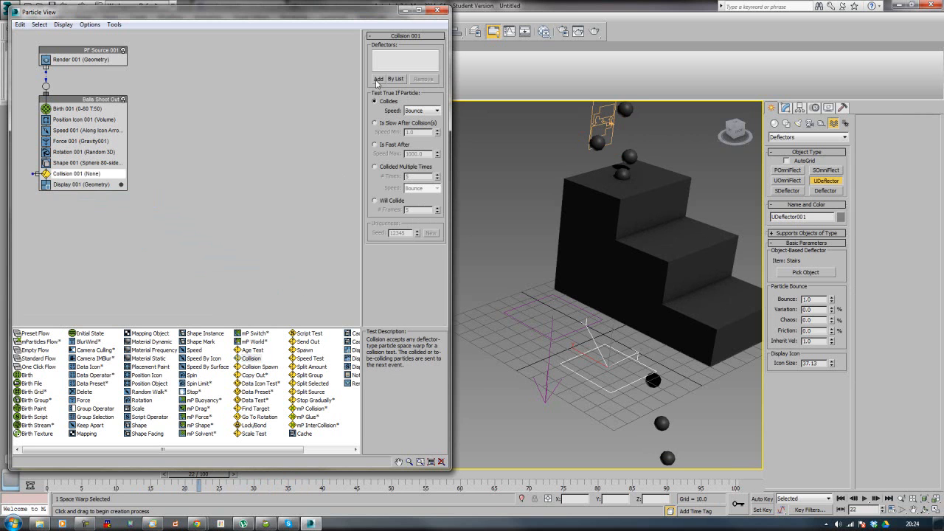
pyautogui.click(378, 80)
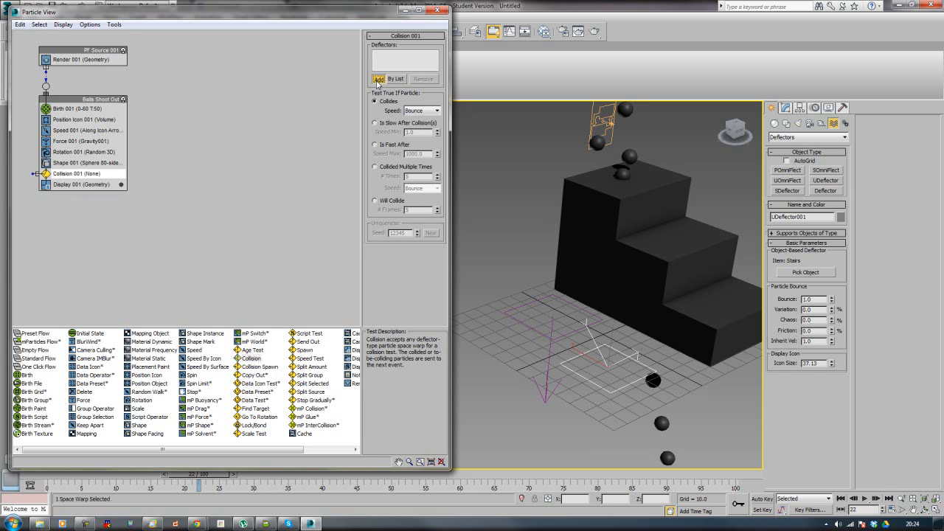
pyautogui.click(590, 380)
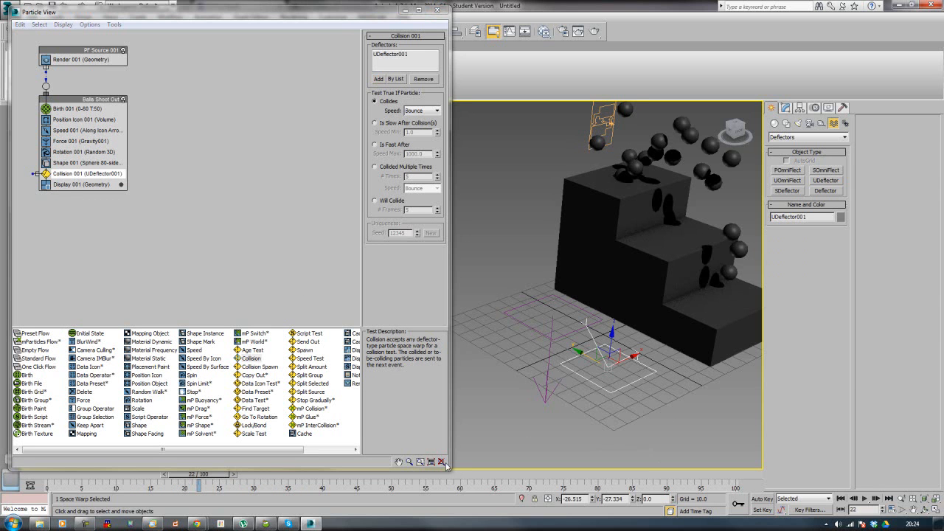
pyautogui.moveTo(212, 481); pyautogui.dragTo(194, 506)
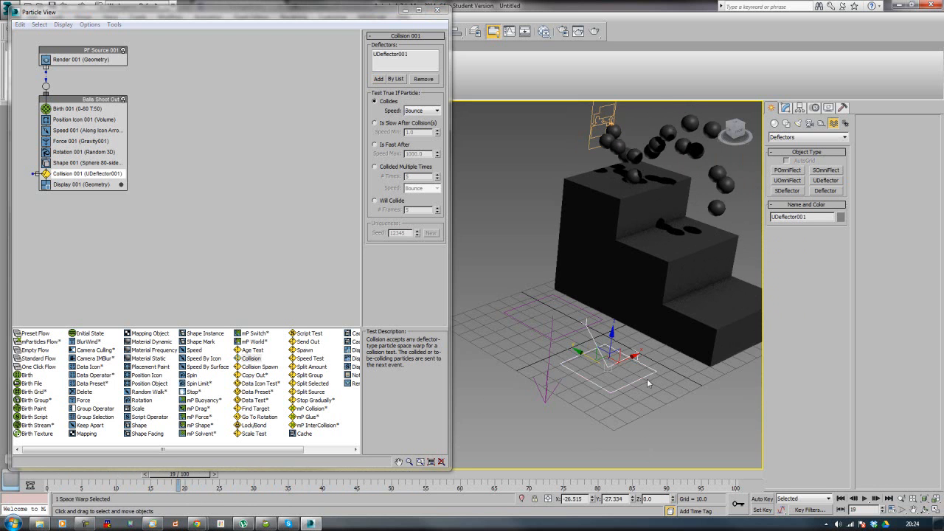
# Step: Set the UDeflector's particle bounce to 0.65 and its variation to 10 percent
pyautogui.click(787, 108)
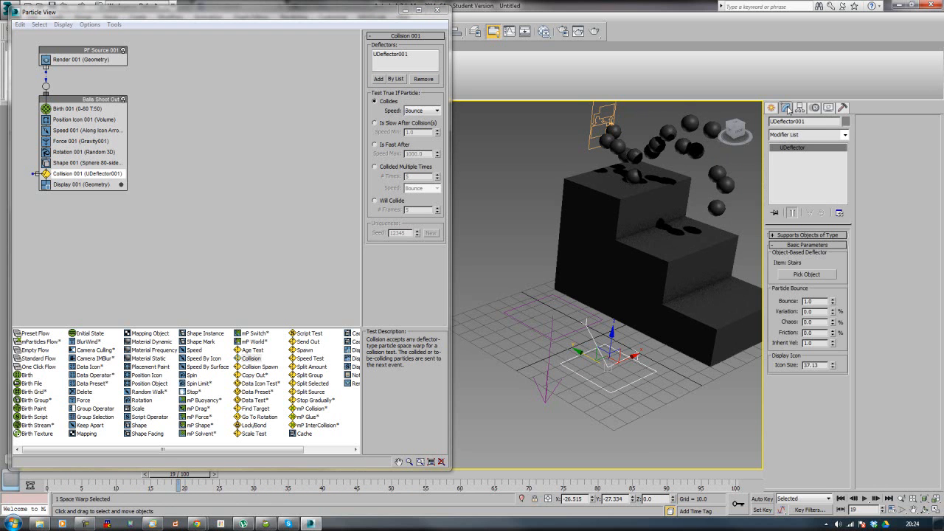
pyautogui.doubleClick(807, 301)
pyautogui.write('0.65')
pyautogui.press('Return')
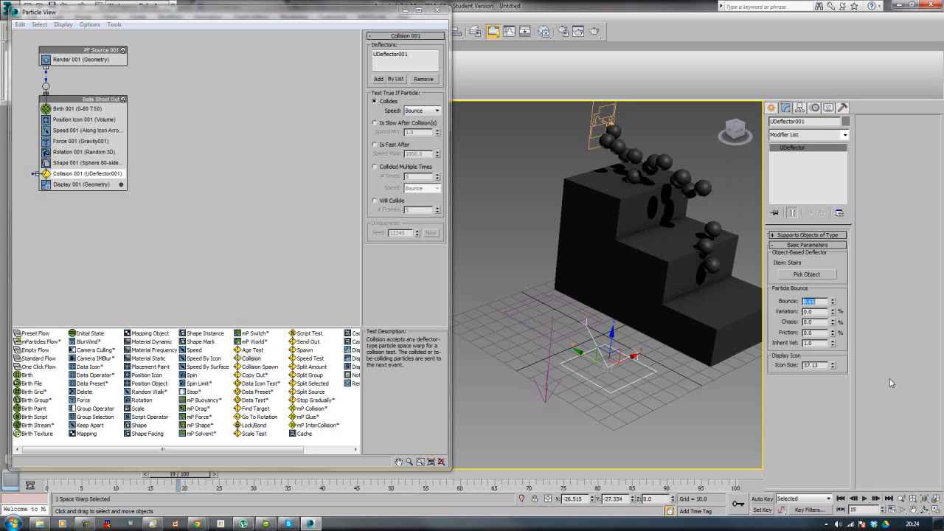
pyautogui.click(814, 311)
pyautogui.write('0.1')
pyautogui.press('Return')
pyautogui.write('10')
pyautogui.press('Return')
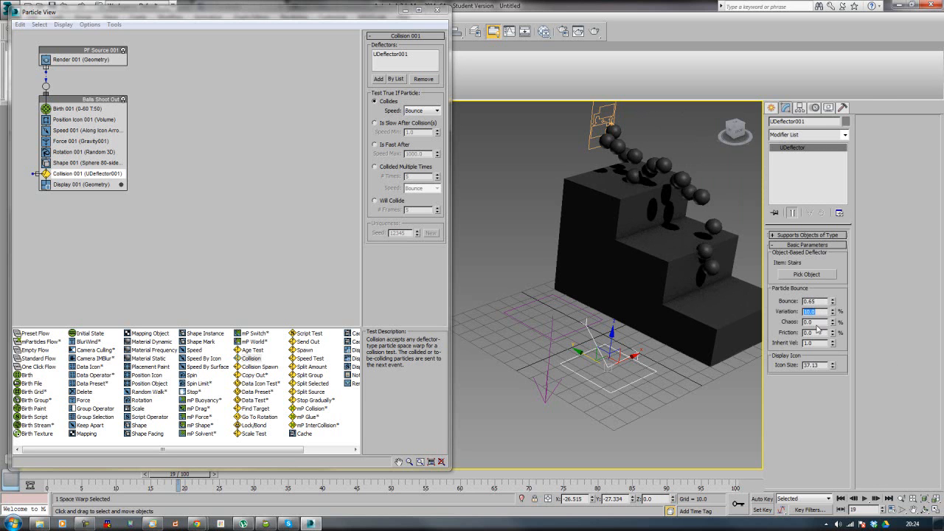
# Step: Set the UDeflector's chaos to 5 percent and its friction to 5 percent
pyautogui.write('5')
pyautogui.press('Return')
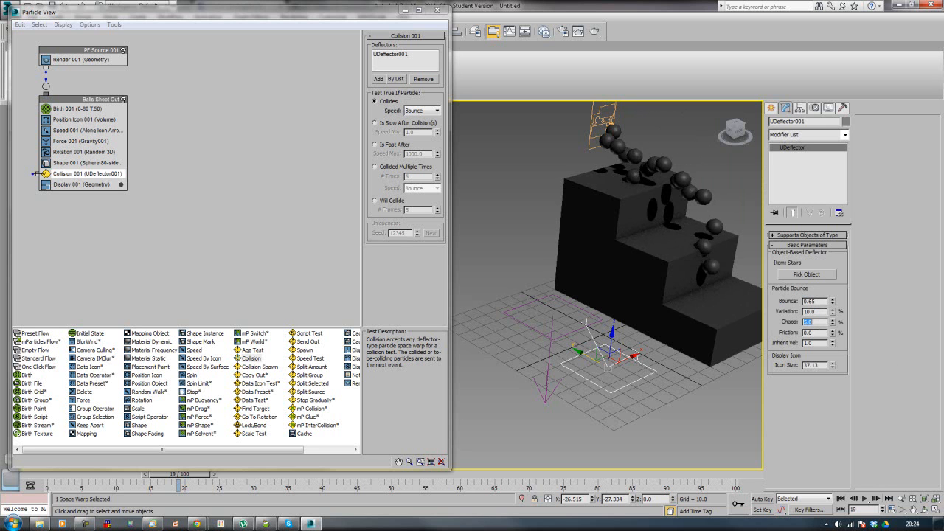
pyautogui.doubleClick(815, 332)
pyautogui.write('5')
pyautogui.press('Return')
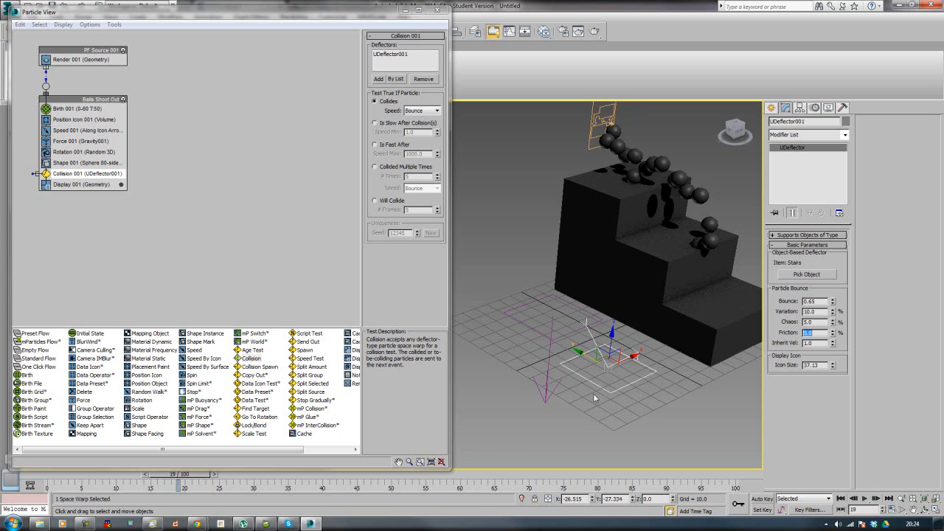
# Step: Play and scrub the animation to check how the balls bounce down the steps
pyautogui.moveTo(180, 475); pyautogui.dragTo(545, 497)
pyautogui.moveTo(656, 383); pyautogui.dragTo(565, 389, button='middle')
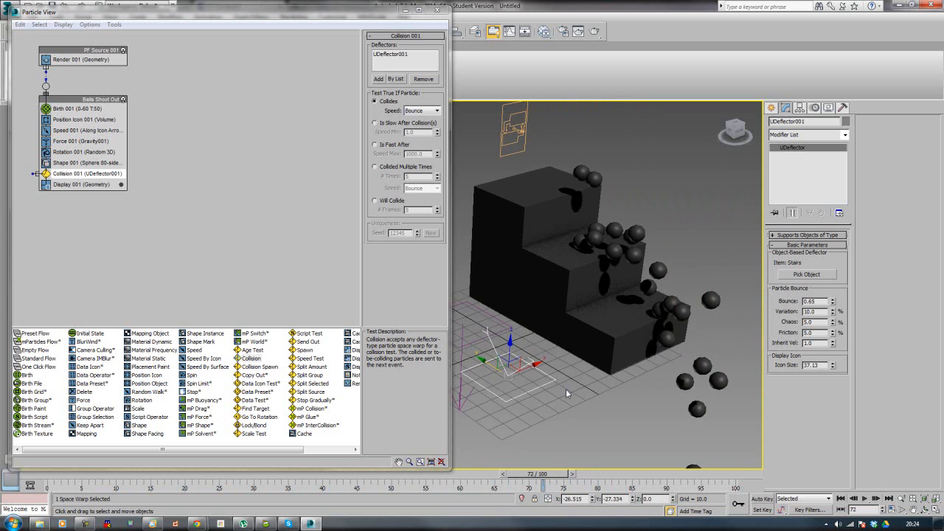
pyautogui.press('/')
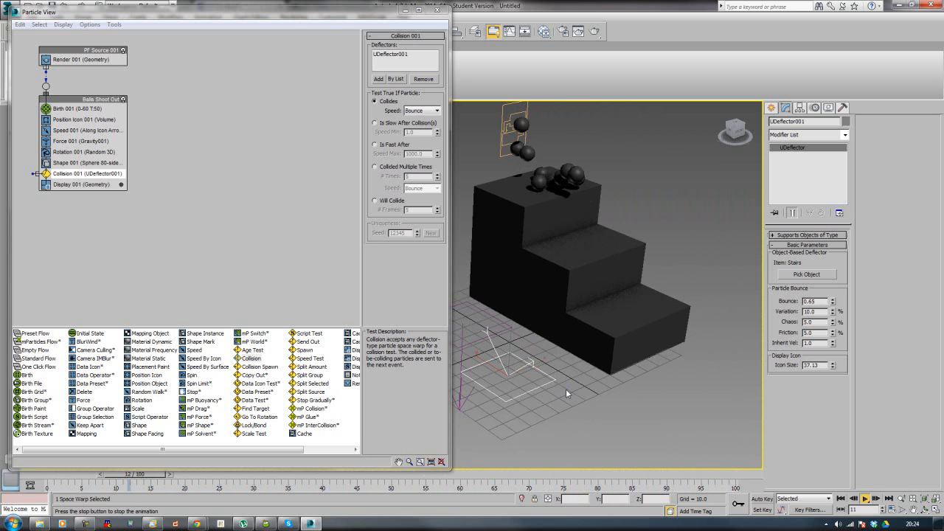
pyautogui.press('/')
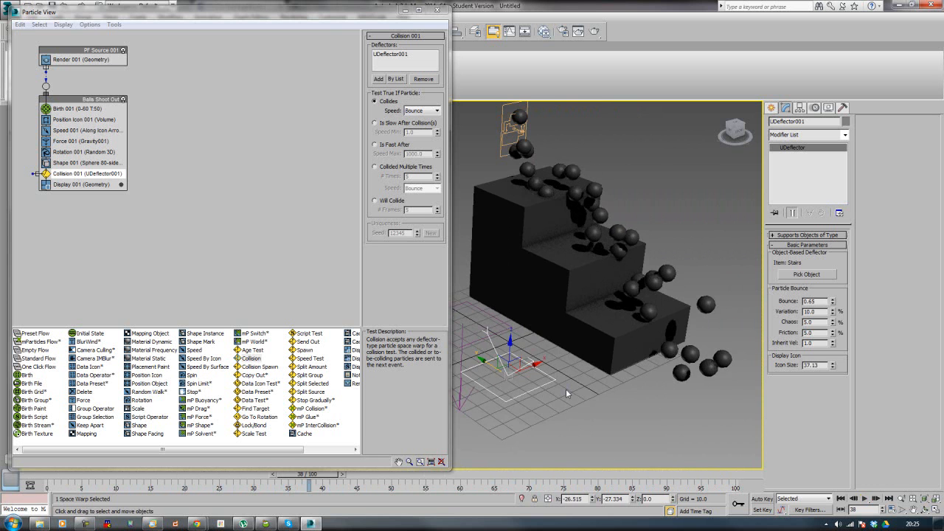
pyautogui.press('/')
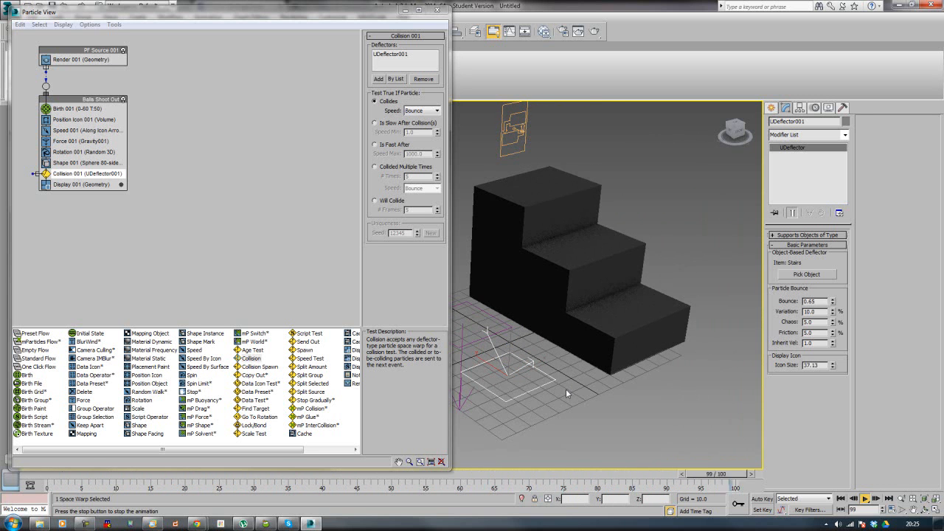
pyautogui.press('/')
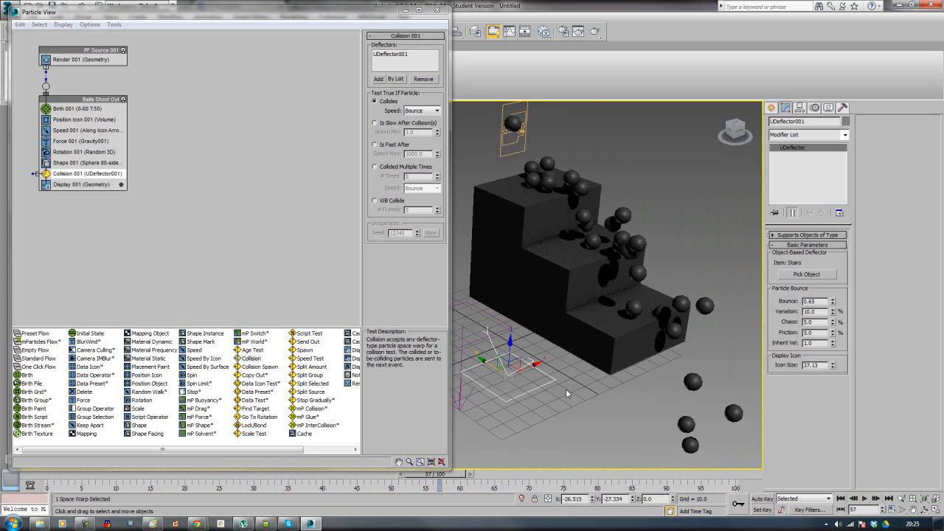
pyautogui.moveTo(437, 480); pyautogui.dragTo(370, 487)
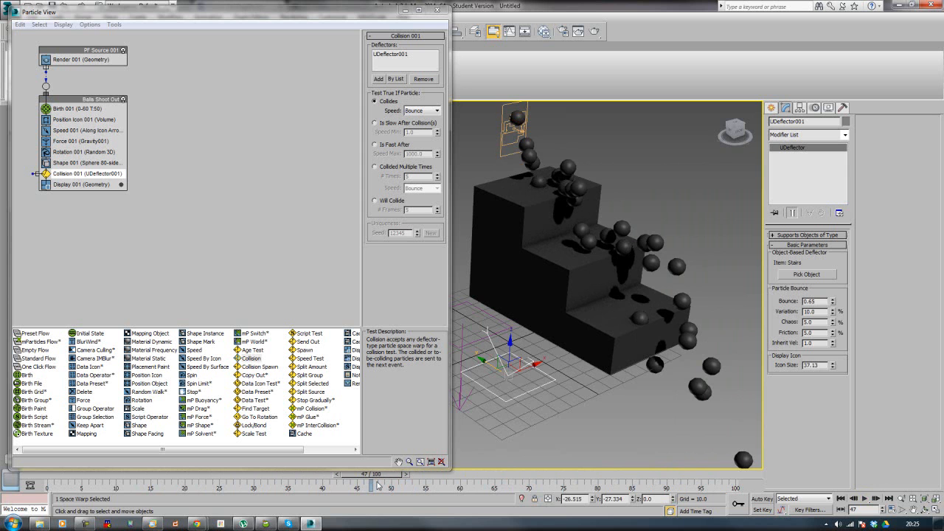
# Step: In the Left view, keep a copy of the stairs in place and raise the original Stairs object to a Z of about 6.1
pyautogui.click(521, 286)
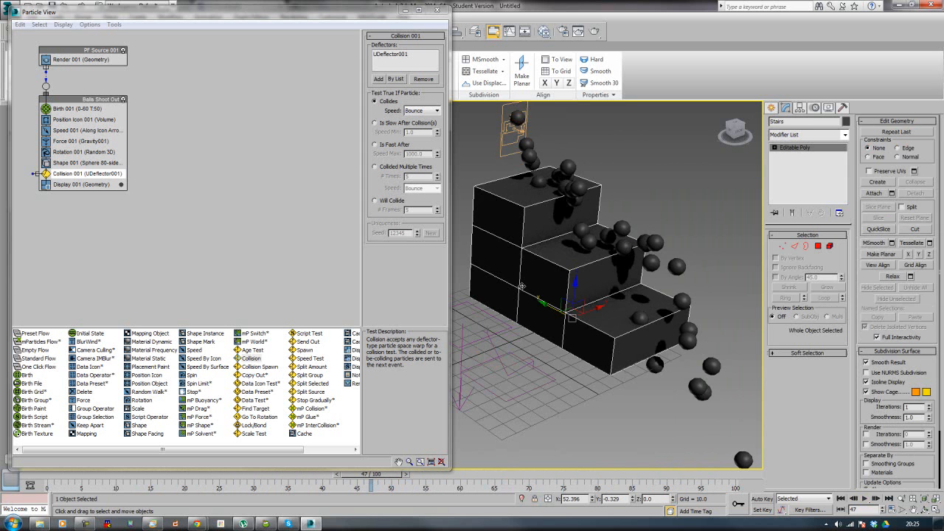
pyautogui.press('t')
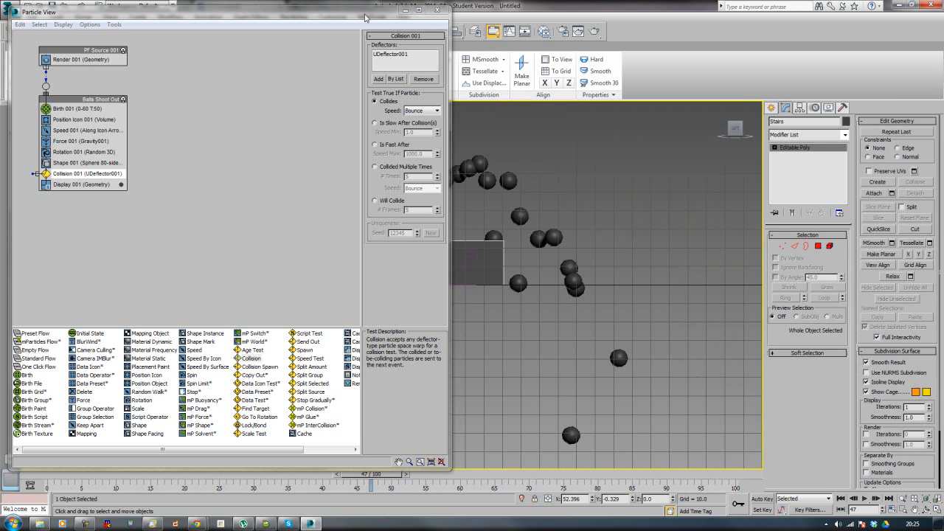
pyautogui.click(405, 11)
pyautogui.moveTo(364, 203); pyautogui.dragTo(332, 242, button='middle')
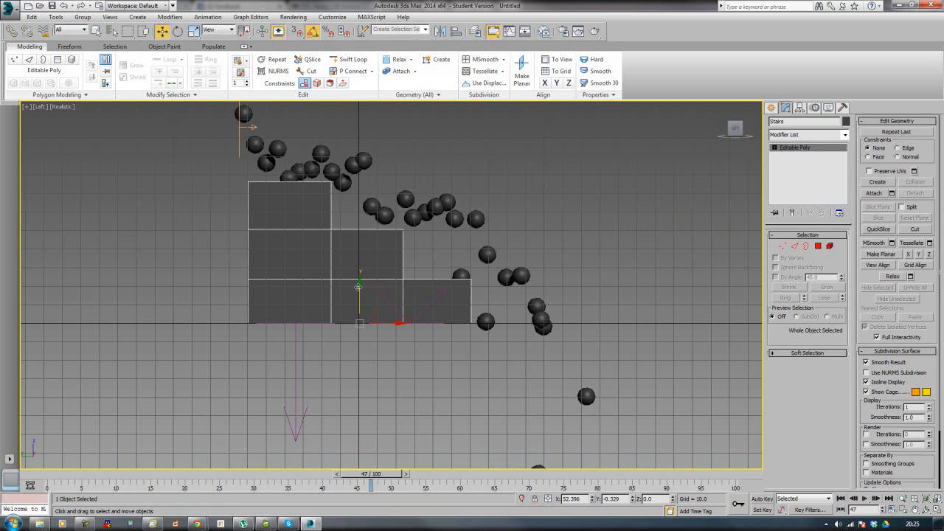
pyautogui.moveTo(359, 286)
pyautogui.mouseDown()
pyautogui.moveTo(361, 274)
pyautogui.moveTo(358, 289)
pyautogui.mouseUp()
pyautogui.click(472, 304)
pyautogui.click(440, 272)
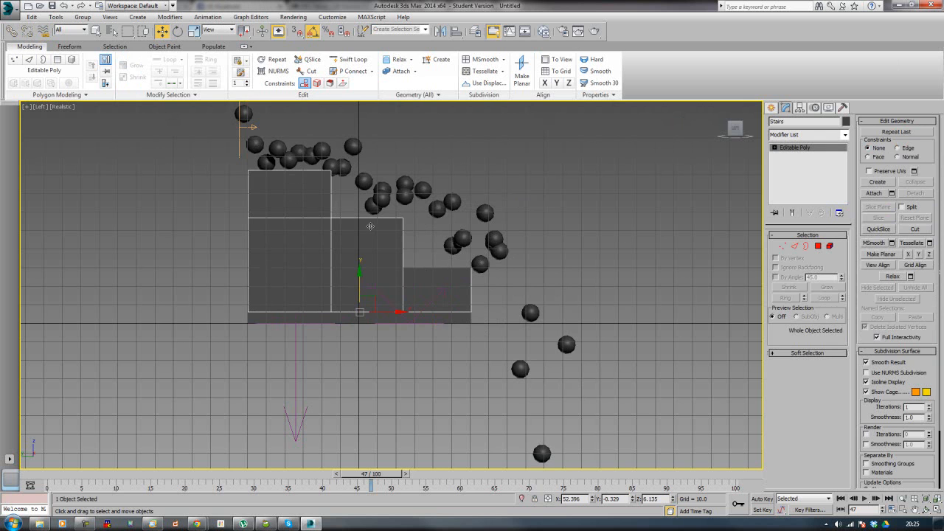
# Step: Hide the raised Stairs object and scrub the timeline to frame 50 to check the balls against the remaining steps
pyautogui.rightClick(370, 227)
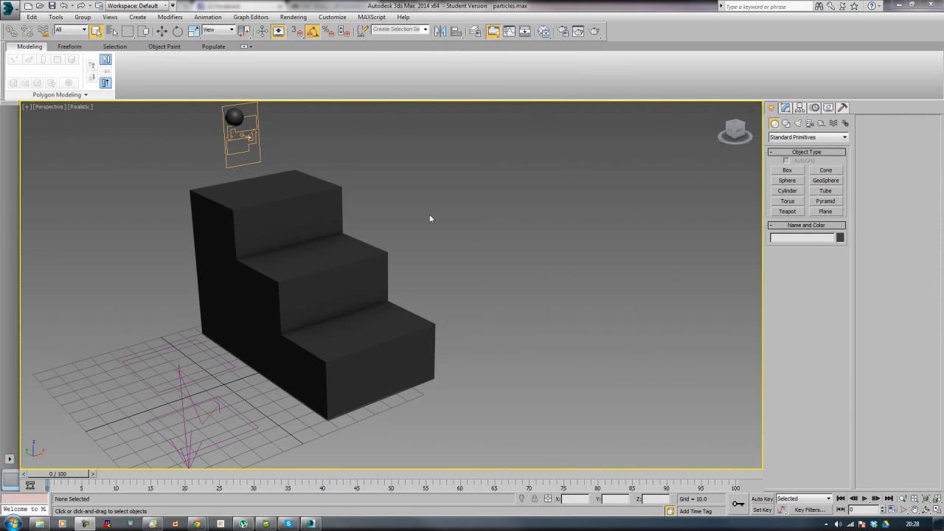
pyautogui.moveTo(431, 218); pyautogui.dragTo(530, 237, button='middle')
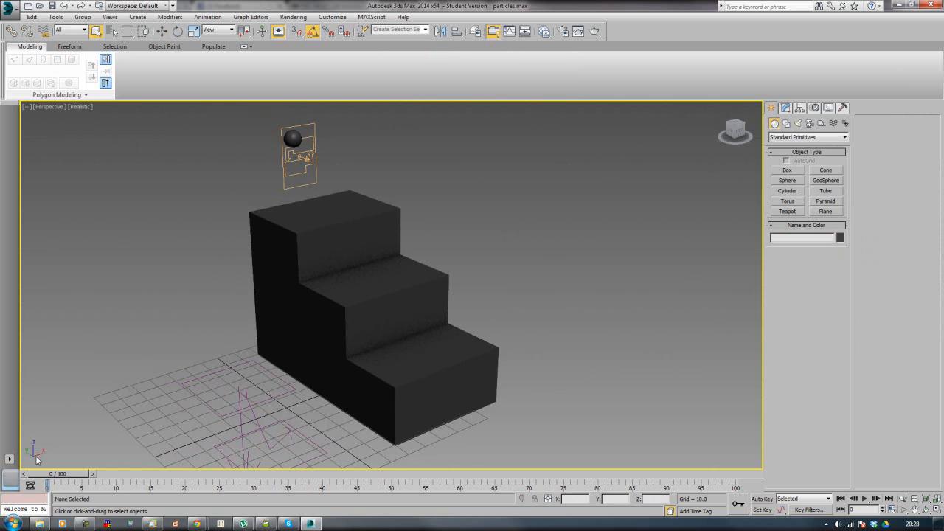
pyautogui.moveTo(51, 475); pyautogui.dragTo(383, 447)
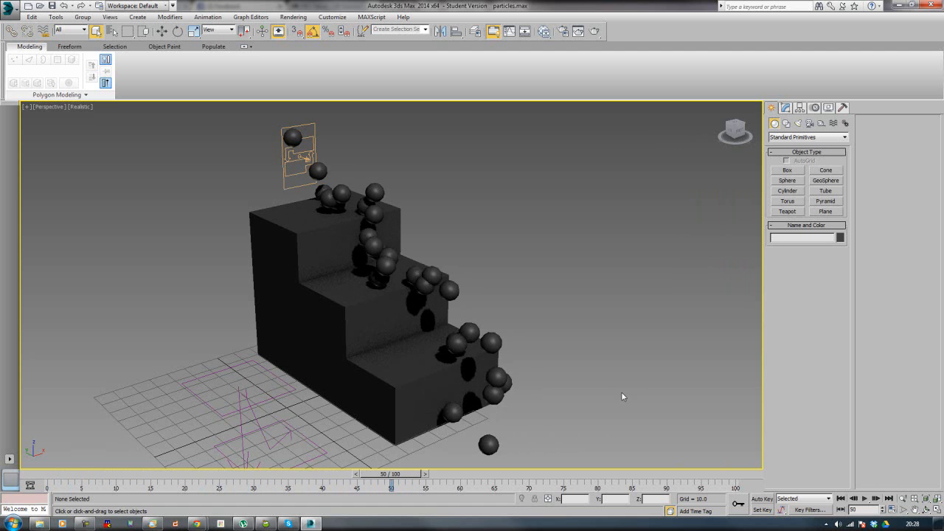